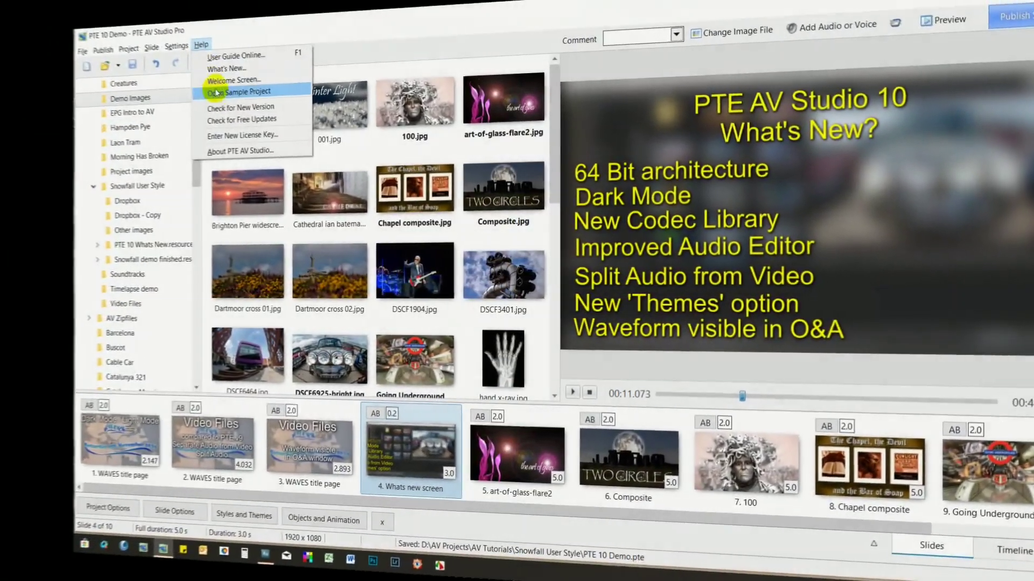
- Check the version 10.0.1 details in About, then list the Publish Show output choices
{"action": "left_click", "coordinate": [240, 151]}
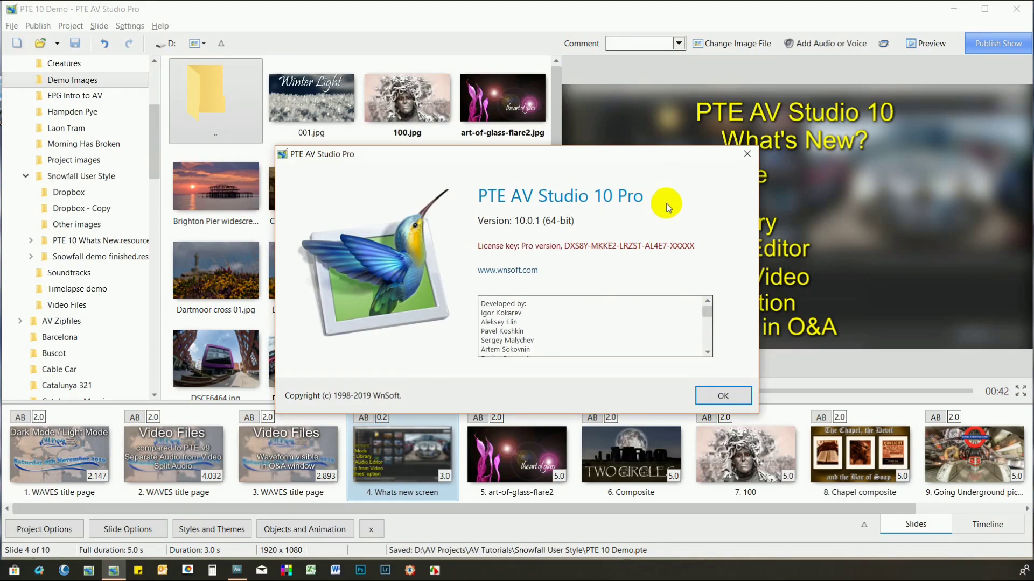
{"action": "left_click", "coordinate": [718, 395]}
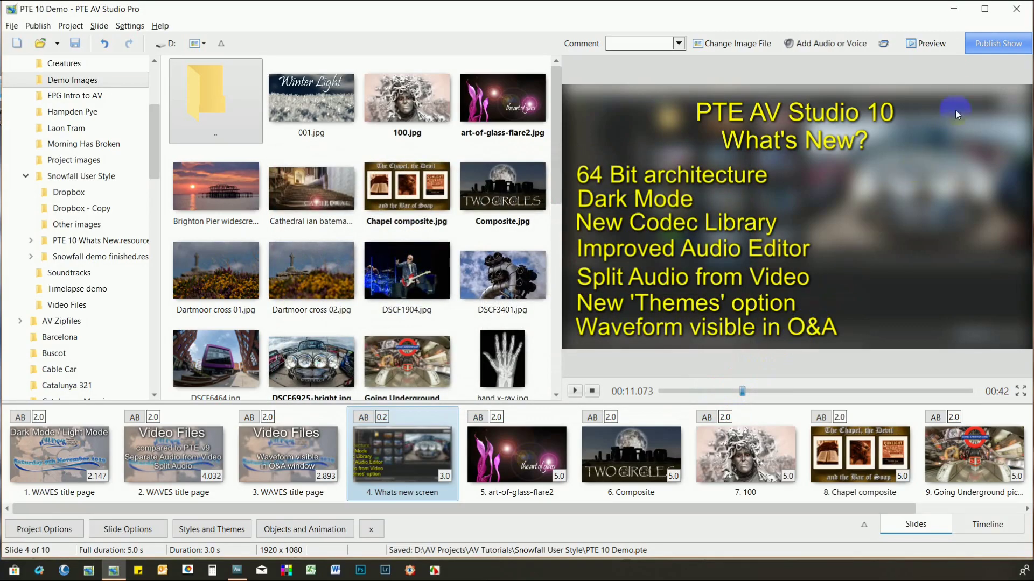
{"action": "left_click", "coordinate": [991, 43]}
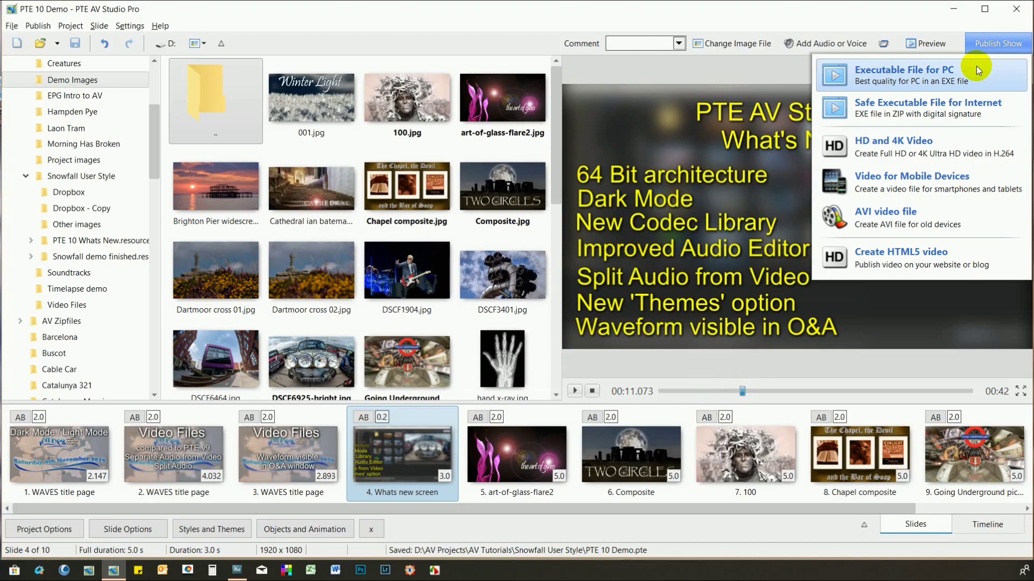
- Dismiss the publishing choices to return to the What's New slide preview
{"action": "left_click", "coordinate": [915, 15]}
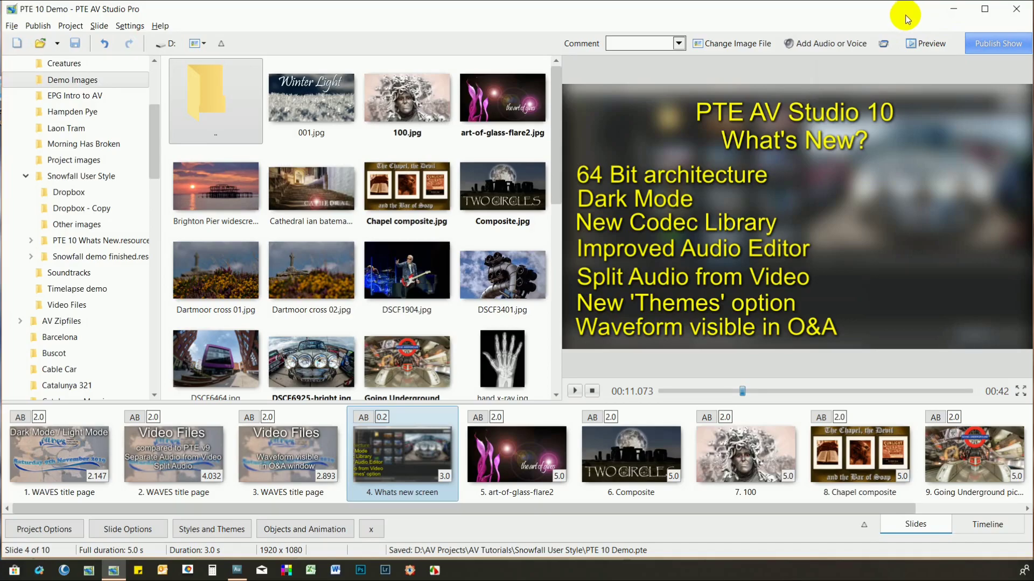
{"action": "left_click", "coordinate": [771, 178]}
{"action": "left_click", "coordinate": [124, 26]}
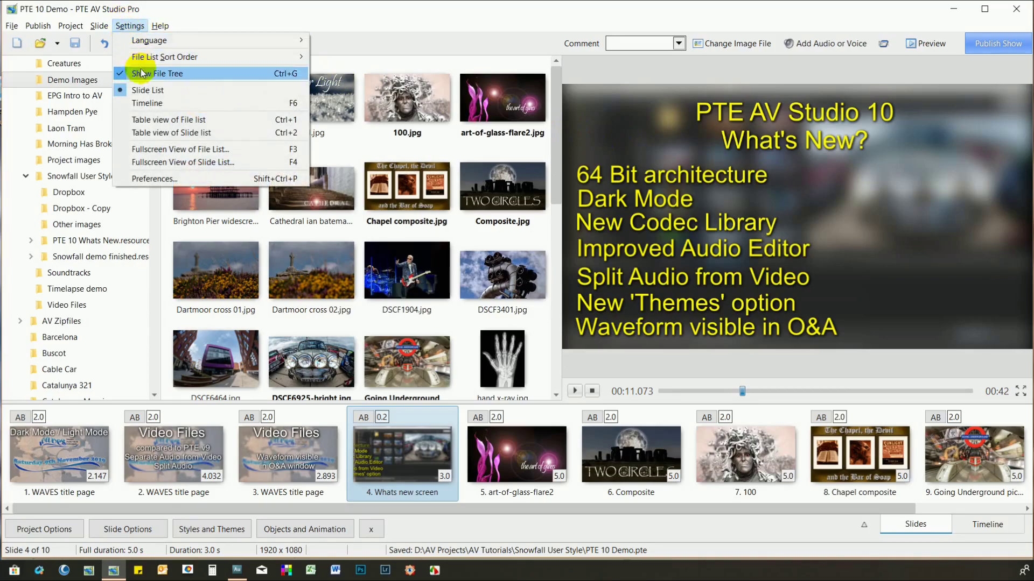
- Set the Preferences appearance to Dark and restart the program to apply it
{"action": "left_click", "coordinate": [167, 180]}
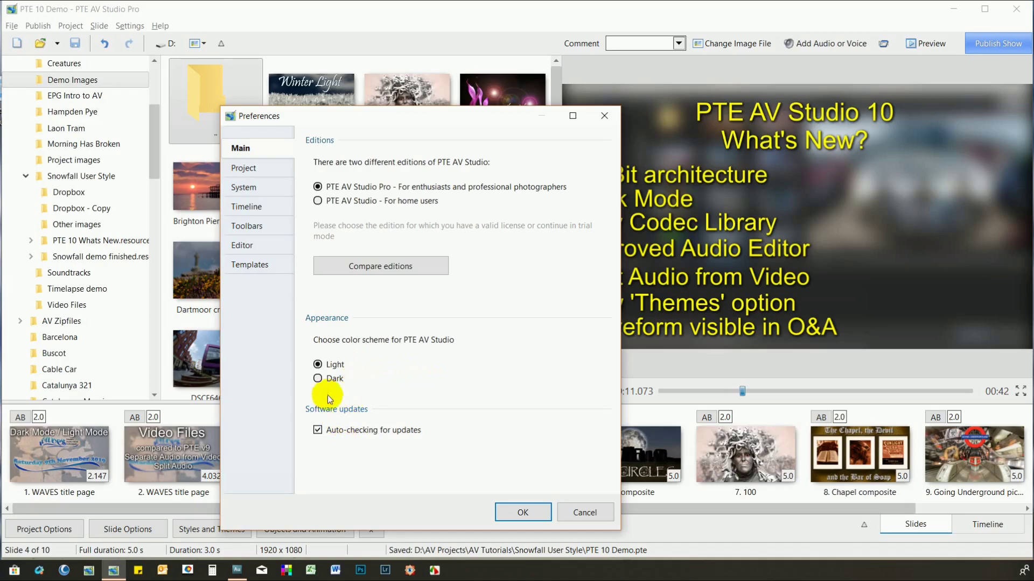
{"action": "left_click", "coordinate": [518, 513]}
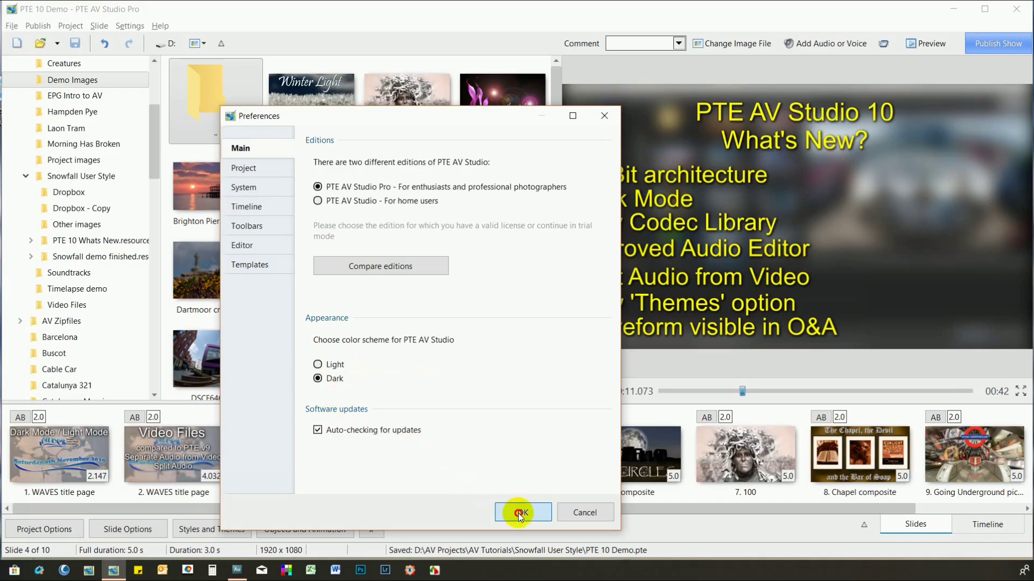
{"action": "left_click", "coordinate": [530, 316]}
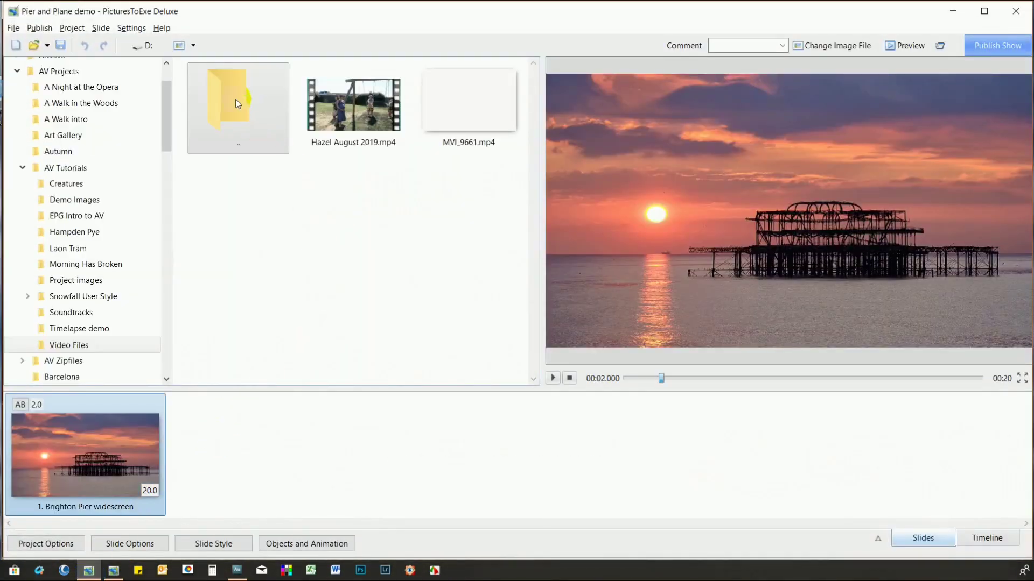
- Check PicturesToExe's version info, then add Hazel August 2019.mp4 as slide 2
{"action": "left_click", "coordinate": [161, 28]}
{"action": "left_click", "coordinate": [210, 127]}
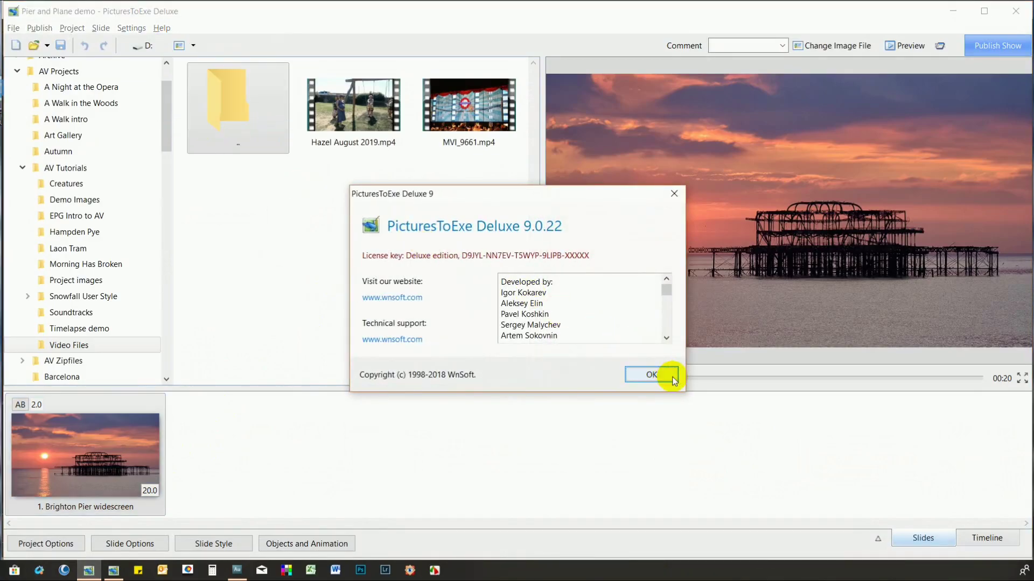
{"action": "left_click", "coordinate": [673, 377]}
{"action": "left_click_drag", "start_coordinate": [364, 116], "coordinate": [275, 456]}
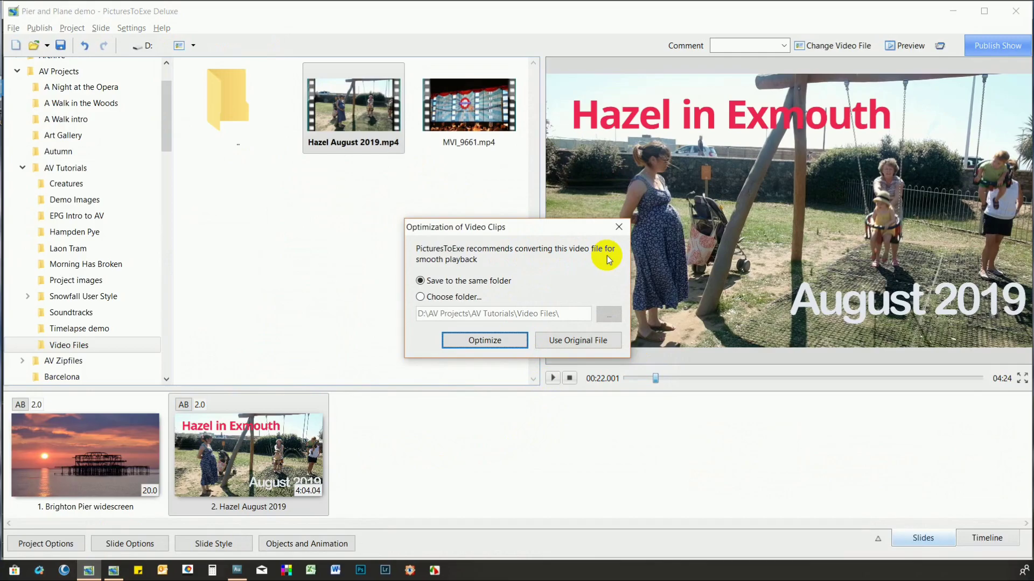
- Keep the original Hazel video file, preview it, and close PicturesToExe without saving
{"action": "left_click", "coordinate": [611, 341]}
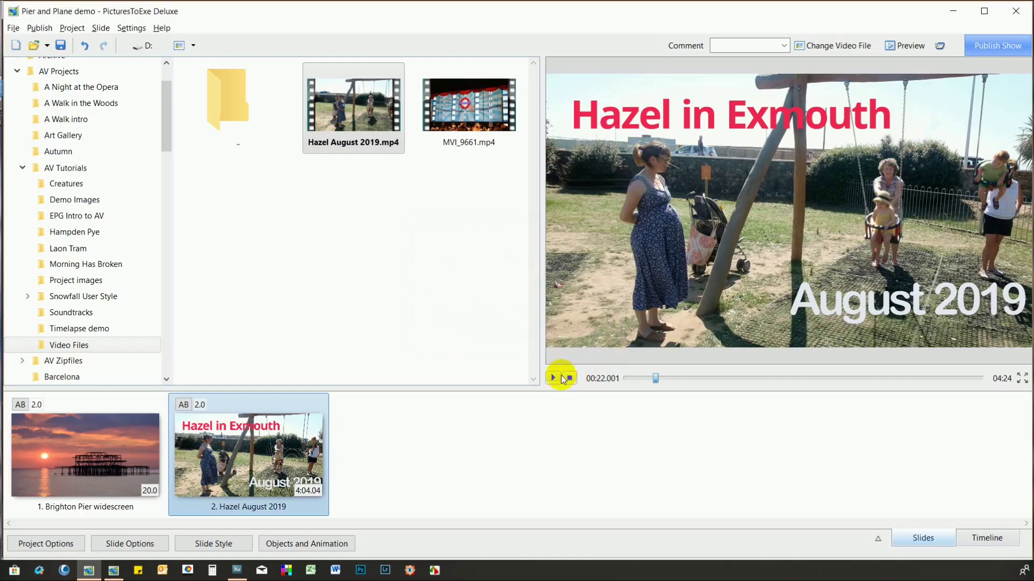
{"action": "left_click", "coordinate": [554, 379]}
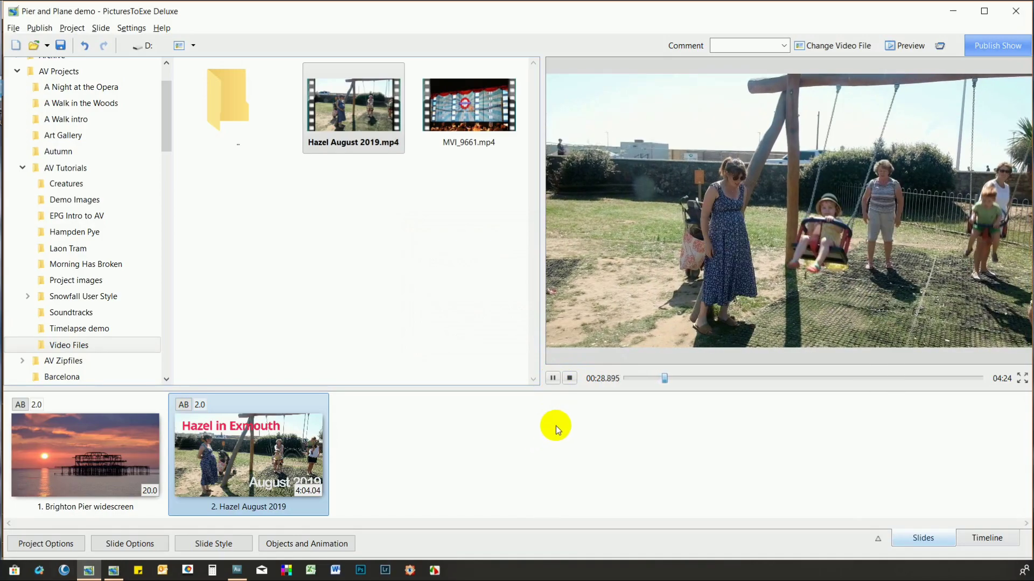
{"action": "left_click", "coordinate": [570, 379]}
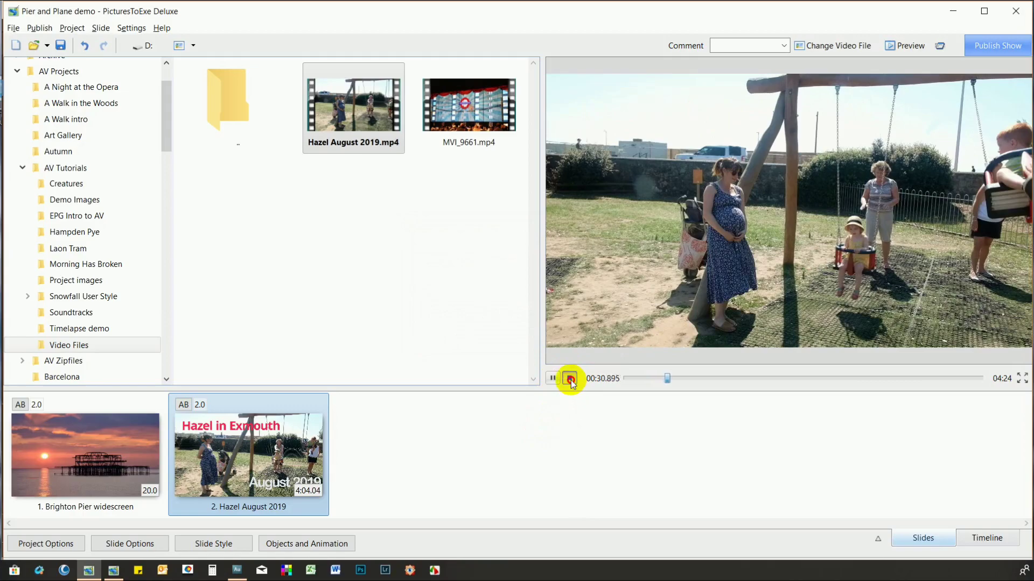
{"action": "left_click", "coordinate": [1022, 14]}
{"action": "left_click", "coordinate": [537, 323]}
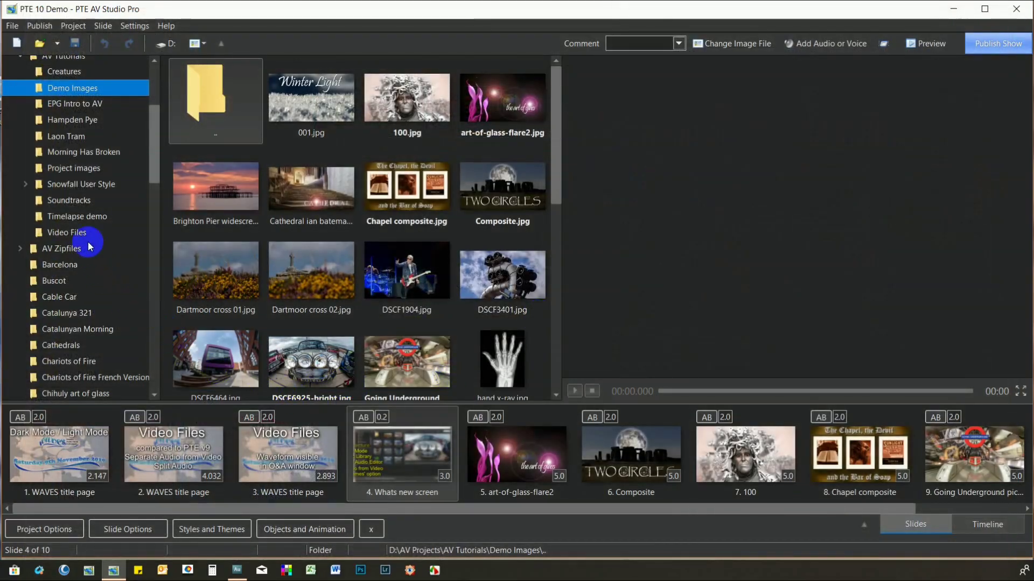
- Add Hazel August 2019.mp4 from Video Files as slide 3 and preview it
{"action": "left_click", "coordinate": [81, 234]}
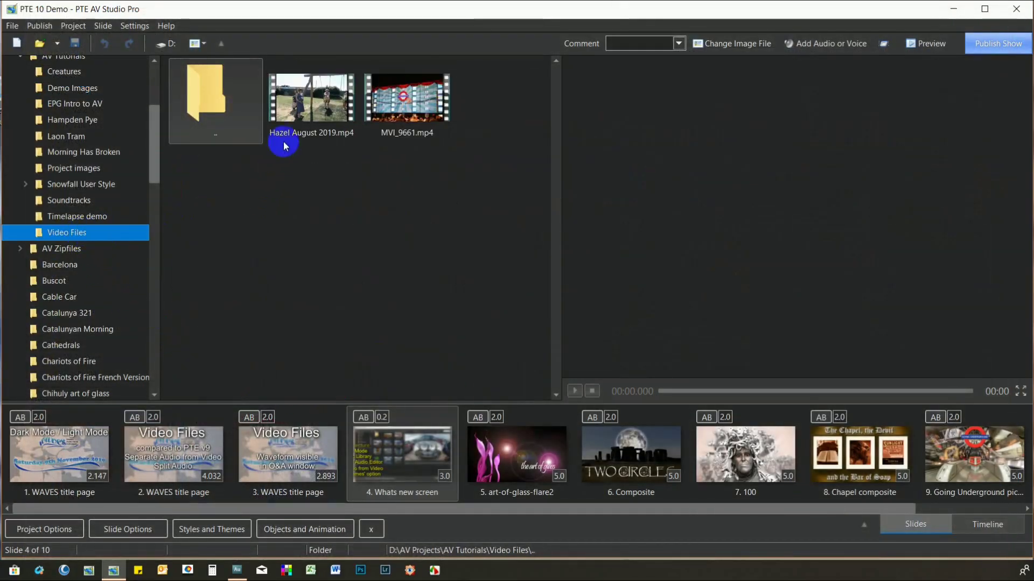
{"action": "left_click_drag", "start_coordinate": [312, 97], "coordinate": [249, 464]}
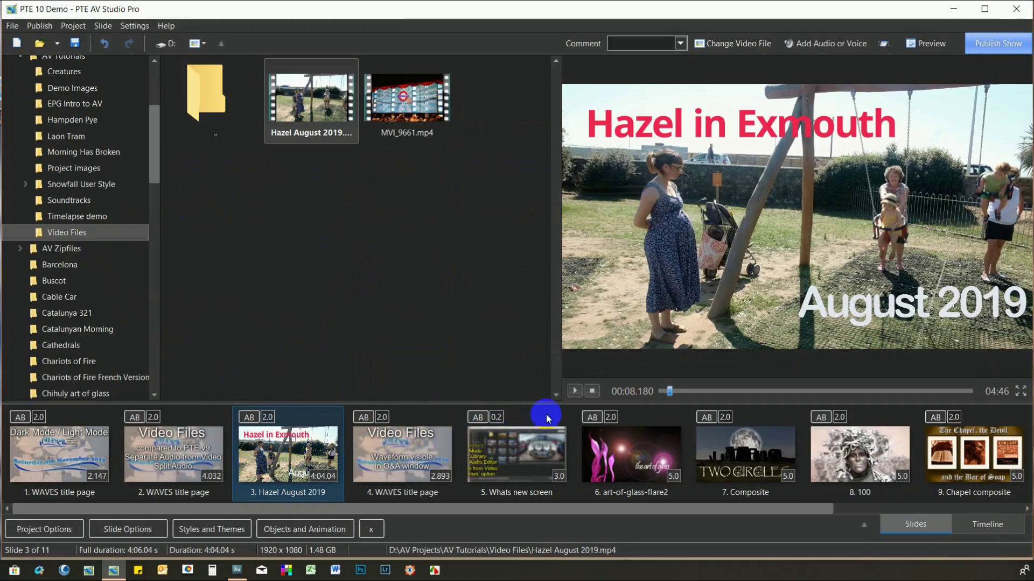
{"action": "left_click", "coordinate": [574, 391]}
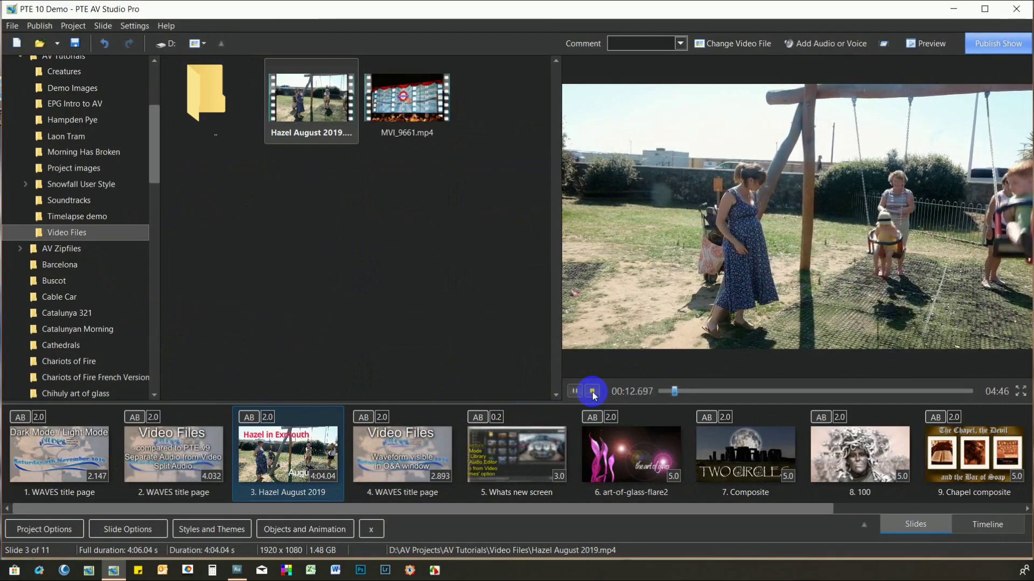
{"action": "left_click", "coordinate": [592, 391]}
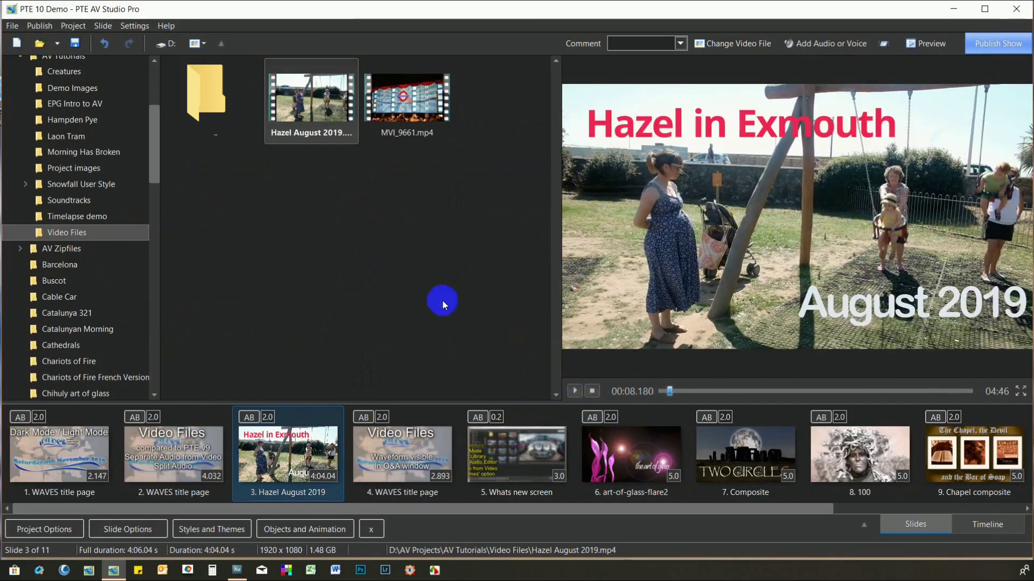
- Inspect the Convert/Trim Video Clip settings without converting, then show the project as a timeline
{"action": "right_click", "coordinate": [310, 106]}
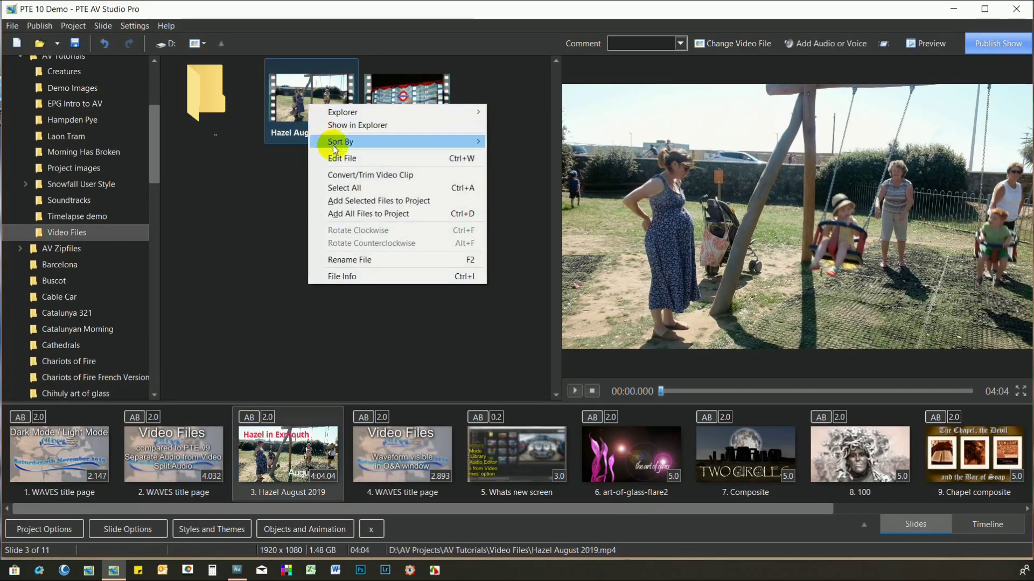
{"action": "left_click", "coordinate": [346, 175]}
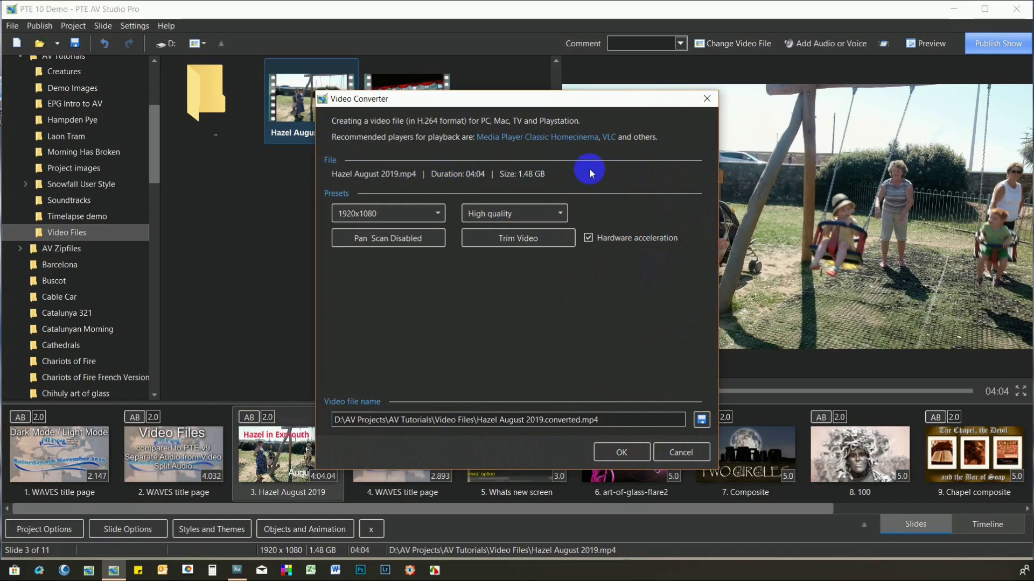
{"action": "left_click", "coordinate": [678, 455]}
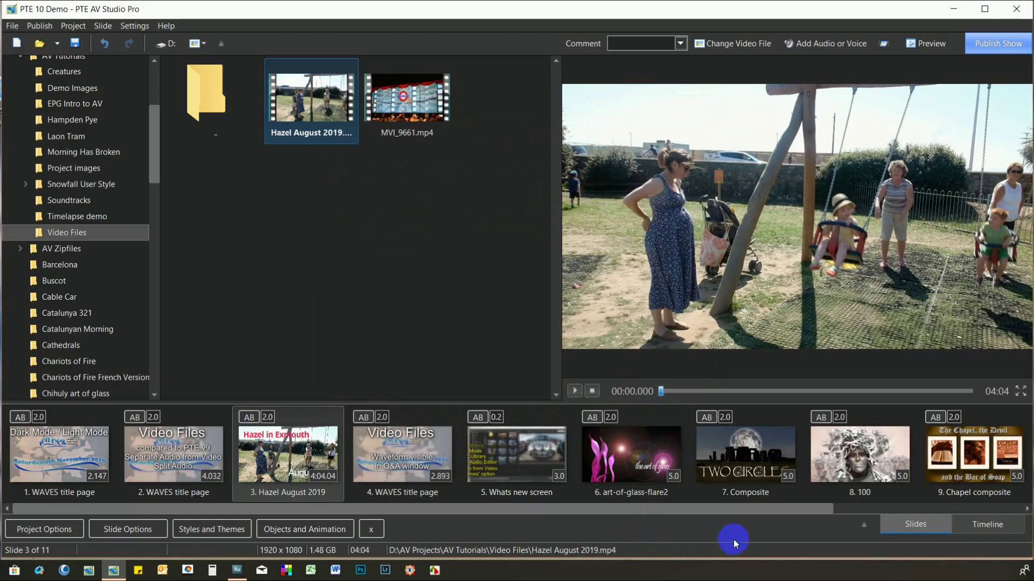
{"action": "left_click", "coordinate": [987, 525]}
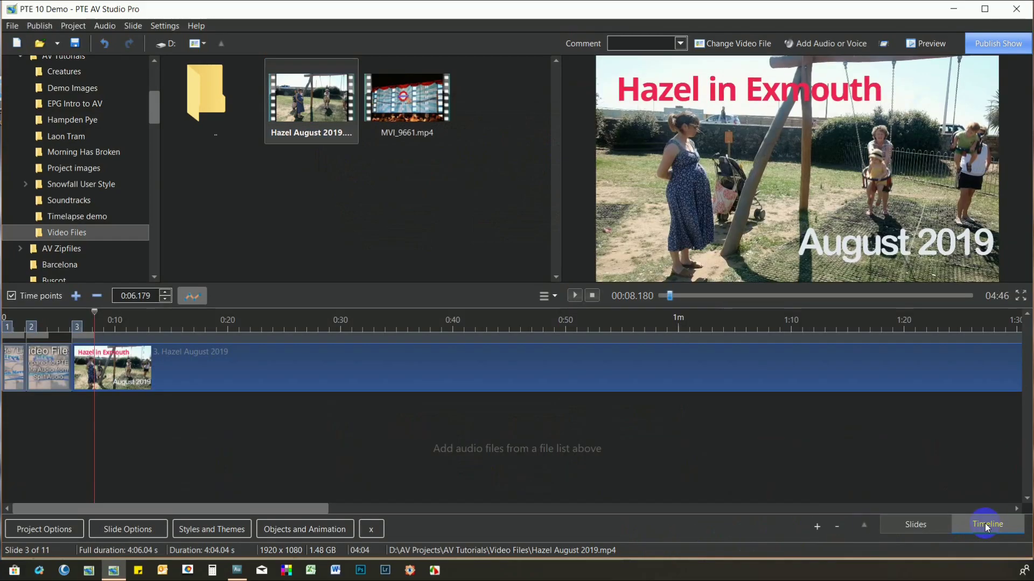
- Trim the Hazel clip's beginning at the 0:20 playhead, shortening it to 3:50
{"action": "right_click", "coordinate": [119, 373]}
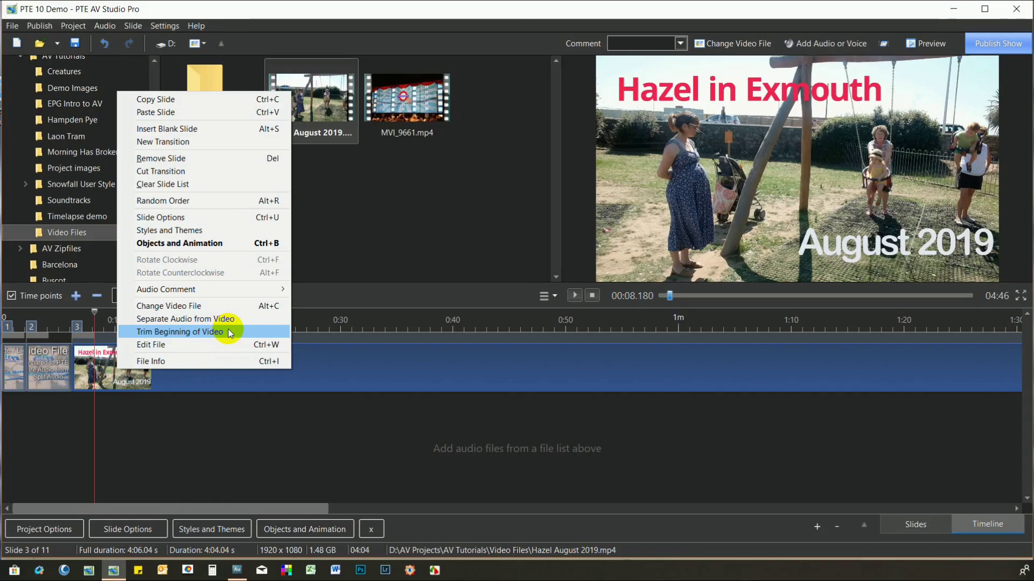
{"action": "left_click", "coordinate": [231, 332]}
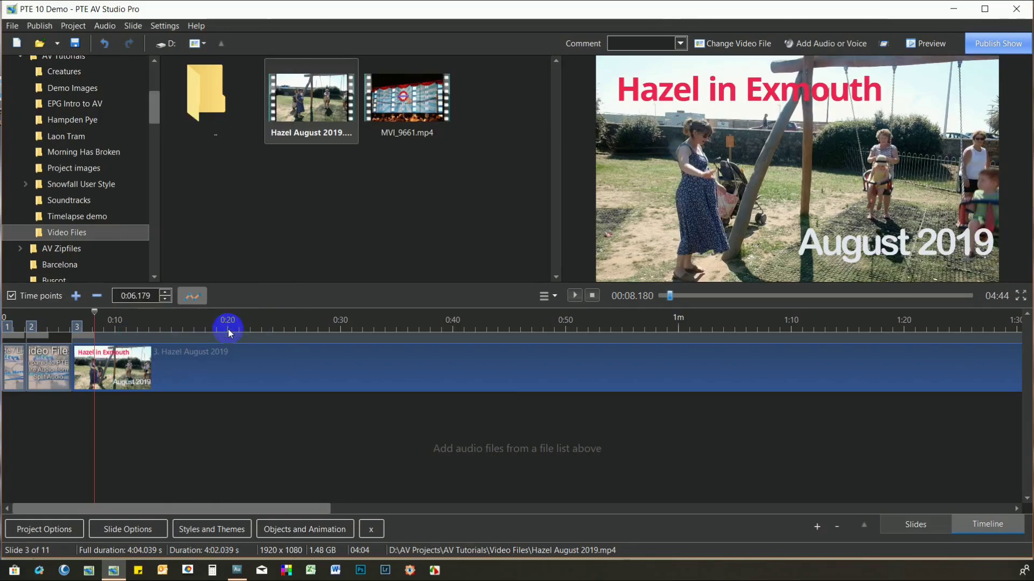
{"action": "left_click", "coordinate": [229, 329]}
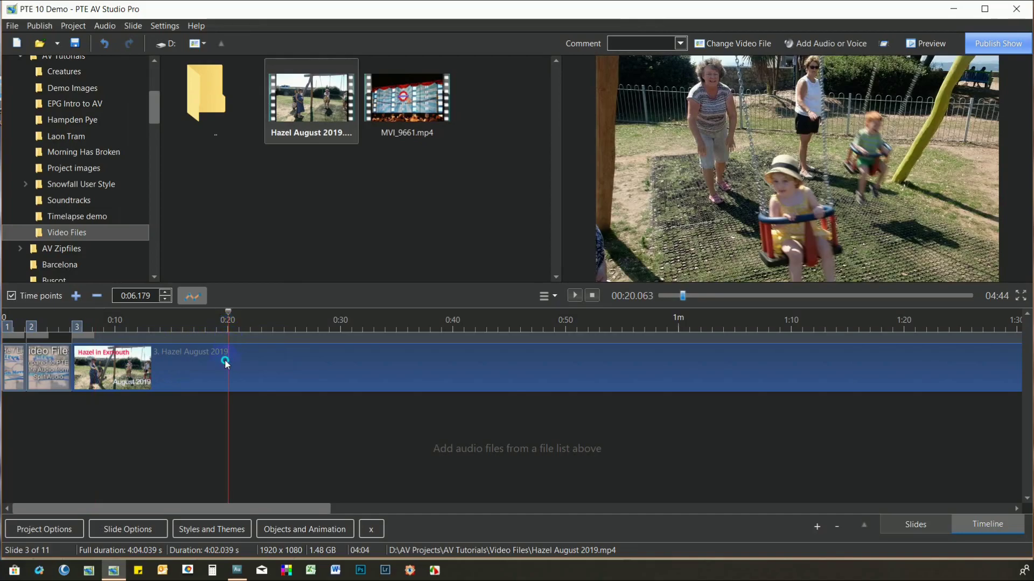
{"action": "right_click", "coordinate": [225, 361]}
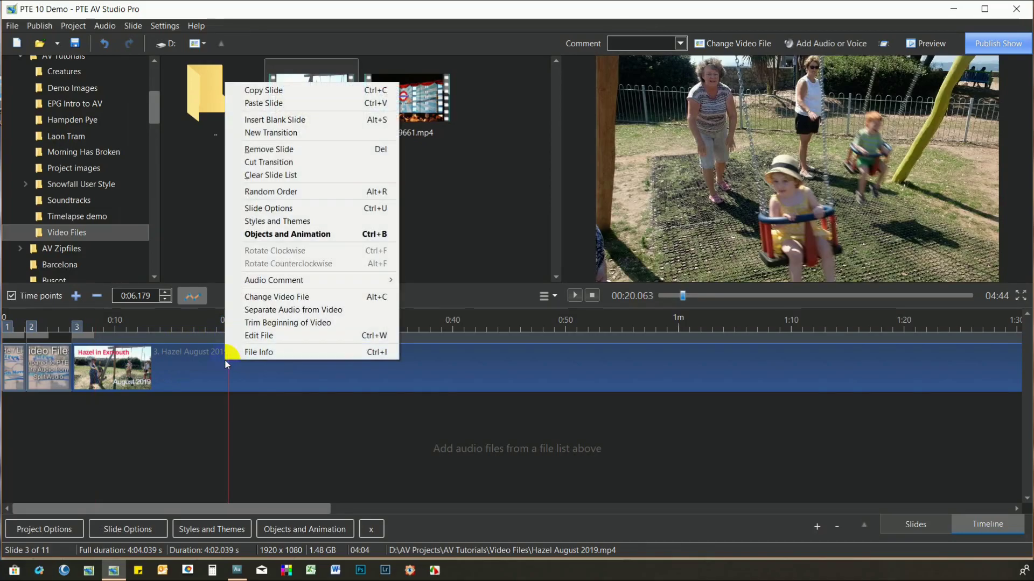
{"action": "left_click", "coordinate": [258, 324]}
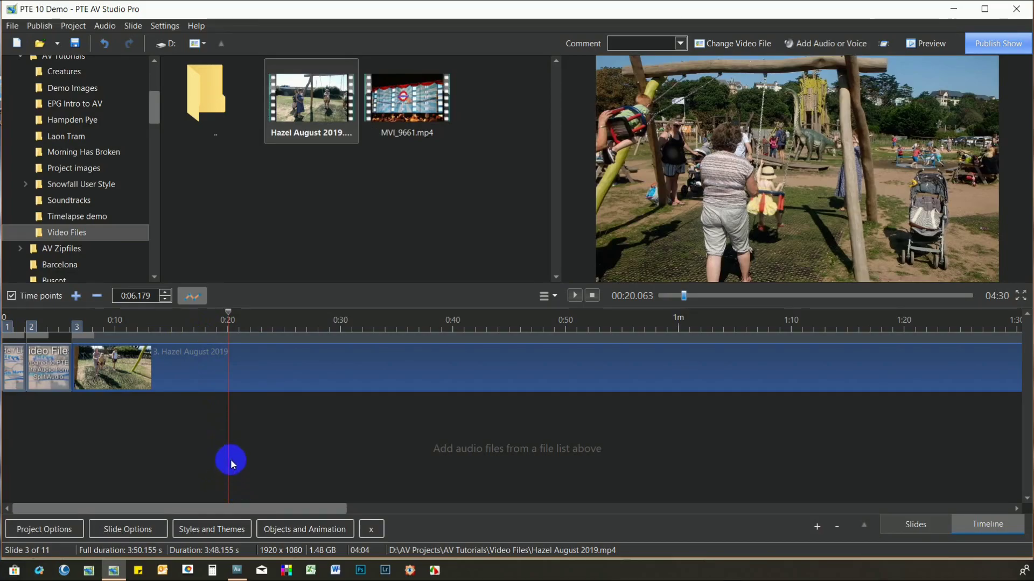
- Separate the Hazel clip's audio, add a fade-in from silence, then remove that audio clip
{"action": "right_click", "coordinate": [254, 376]}
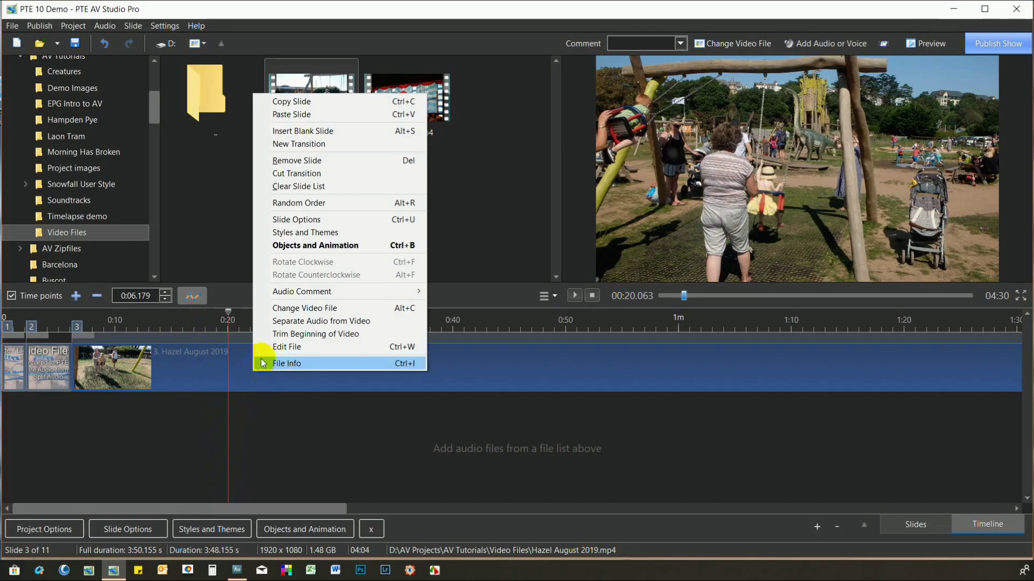
{"action": "left_click", "coordinate": [374, 322]}
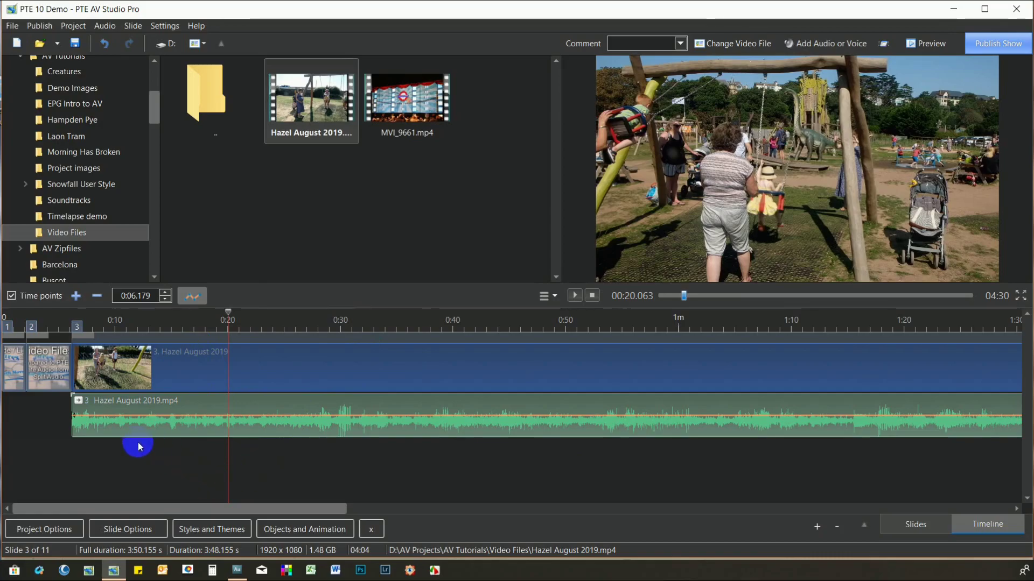
{"action": "left_click", "coordinate": [105, 416]}
{"action": "left_click_drag", "start_coordinate": [80, 418], "coordinate": [72, 436]}
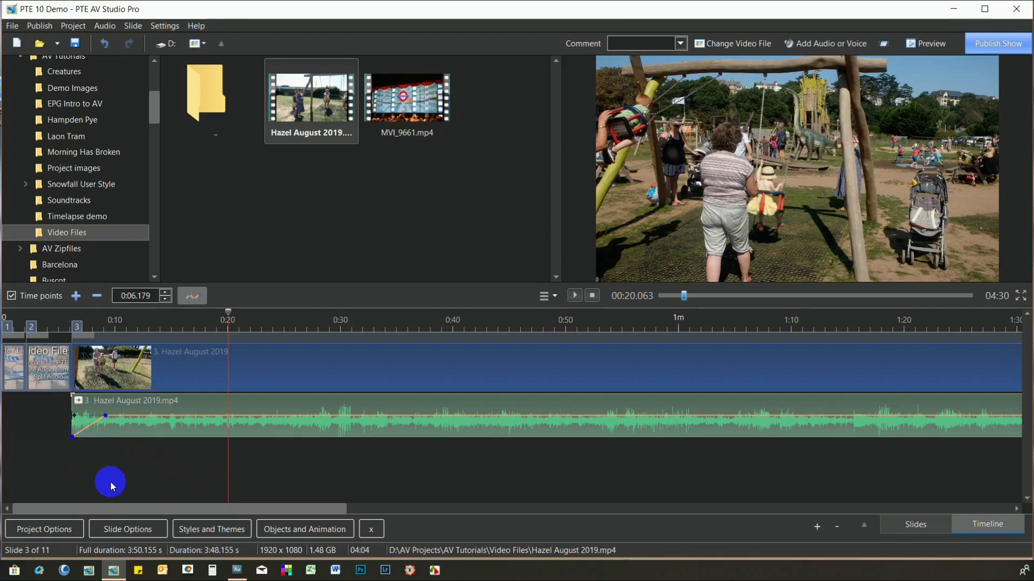
{"action": "right_click", "coordinate": [203, 431]}
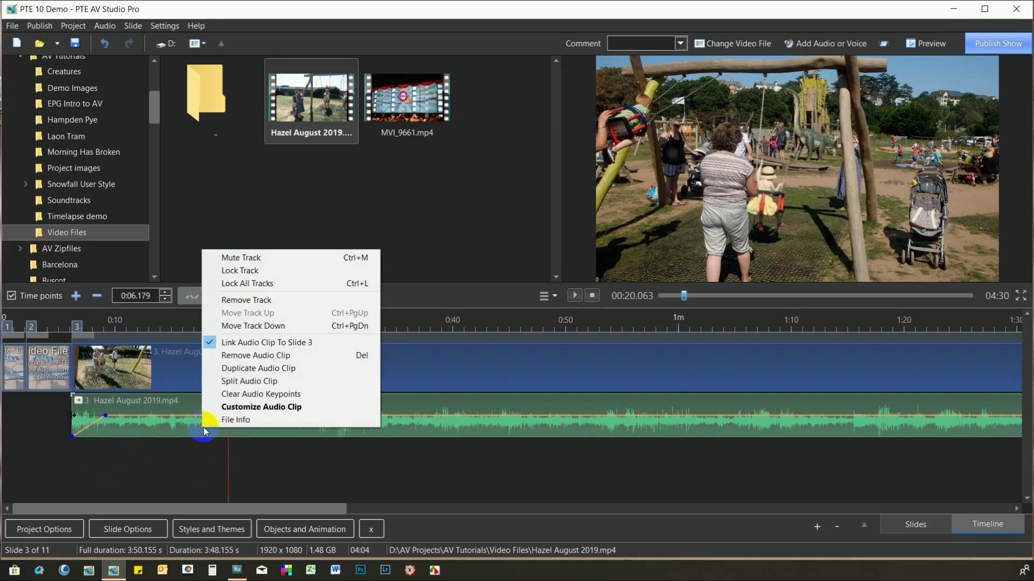
{"action": "left_click", "coordinate": [230, 355]}
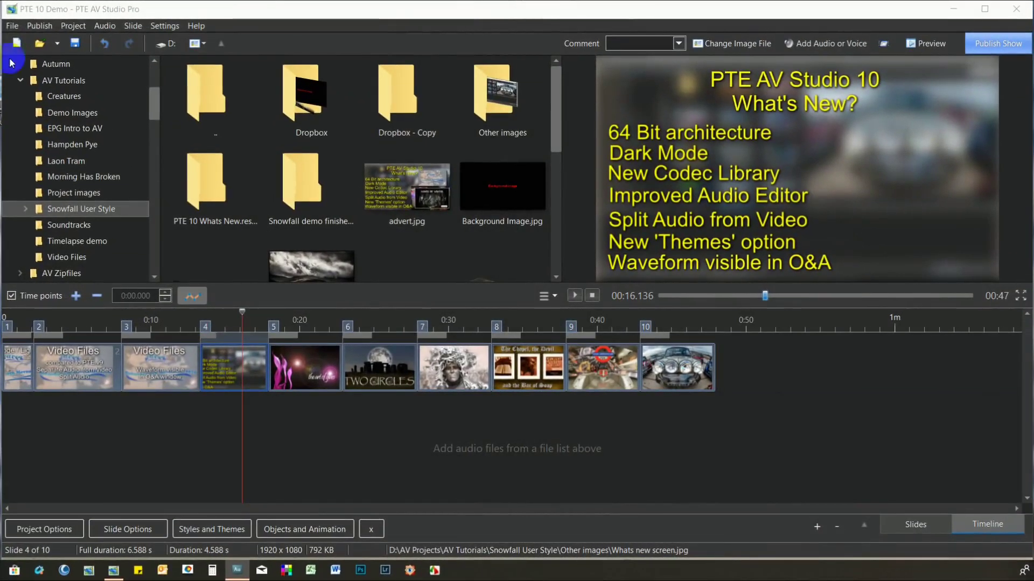
- Add winds-of-winter.mp3 to the timeline and cut off everything past the show's end
{"action": "left_click_drag", "start_coordinate": [551, 113], "coordinate": [556, 231]}
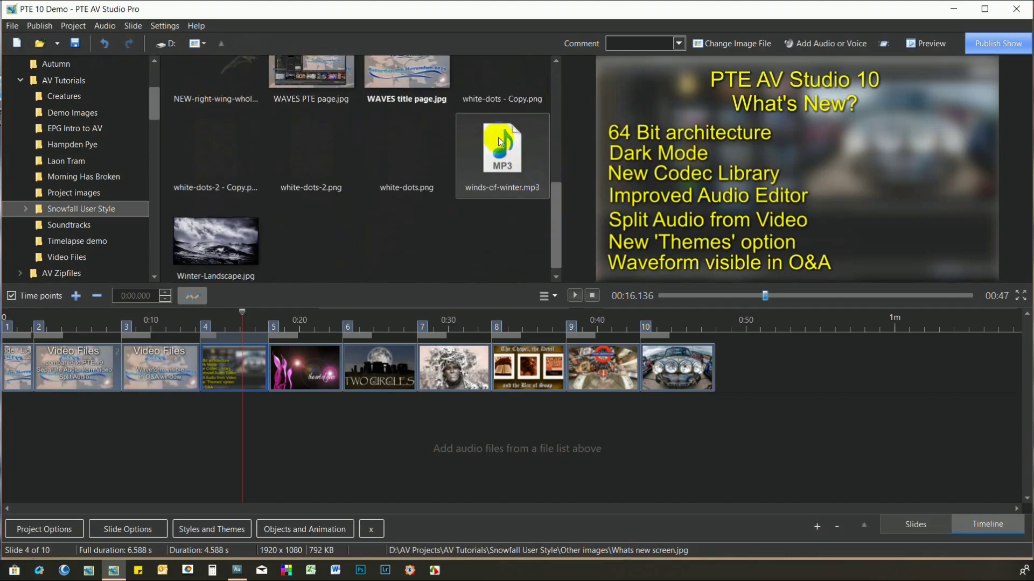
{"action": "left_click_drag", "start_coordinate": [500, 142], "coordinate": [207, 420]}
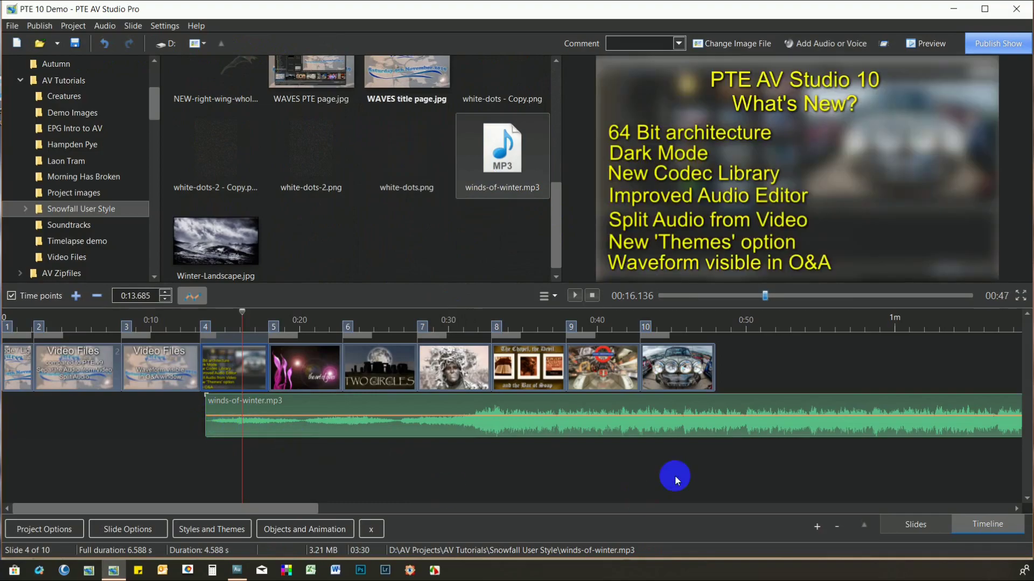
{"action": "left_click", "coordinate": [739, 328]}
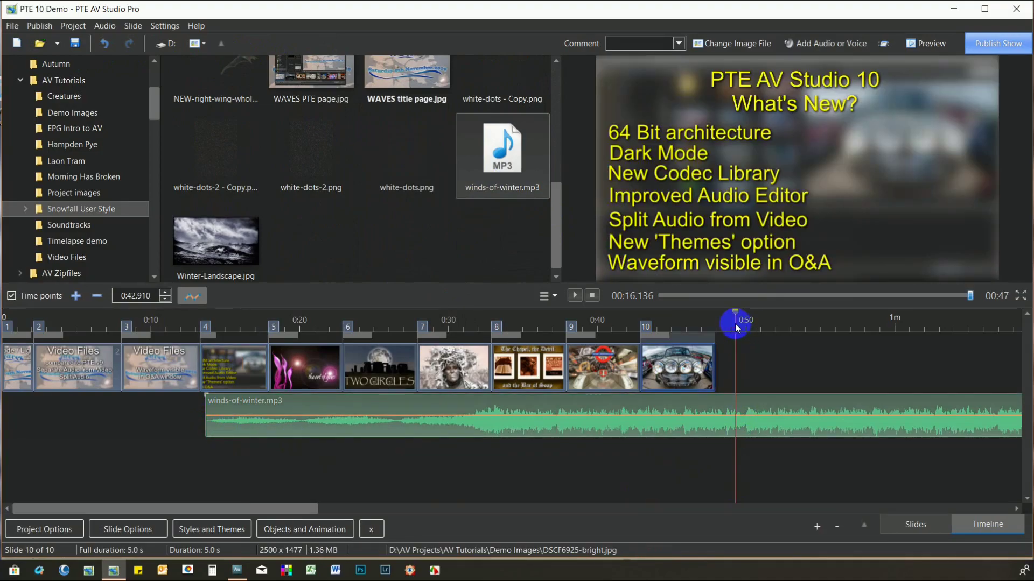
{"action": "right_click", "coordinate": [736, 407]}
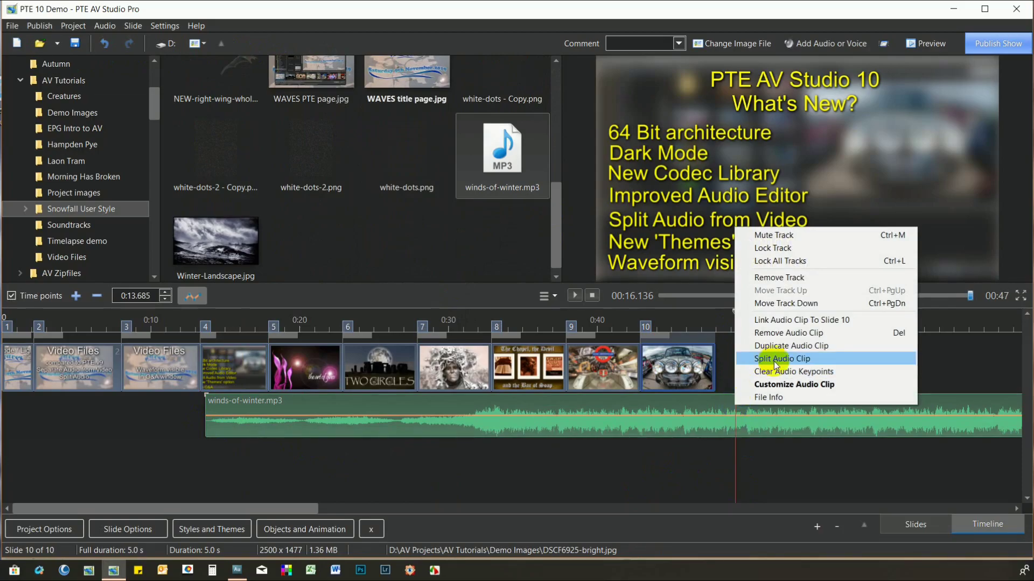
{"action": "left_click", "coordinate": [790, 359]}
{"action": "left_click", "coordinate": [789, 401]}
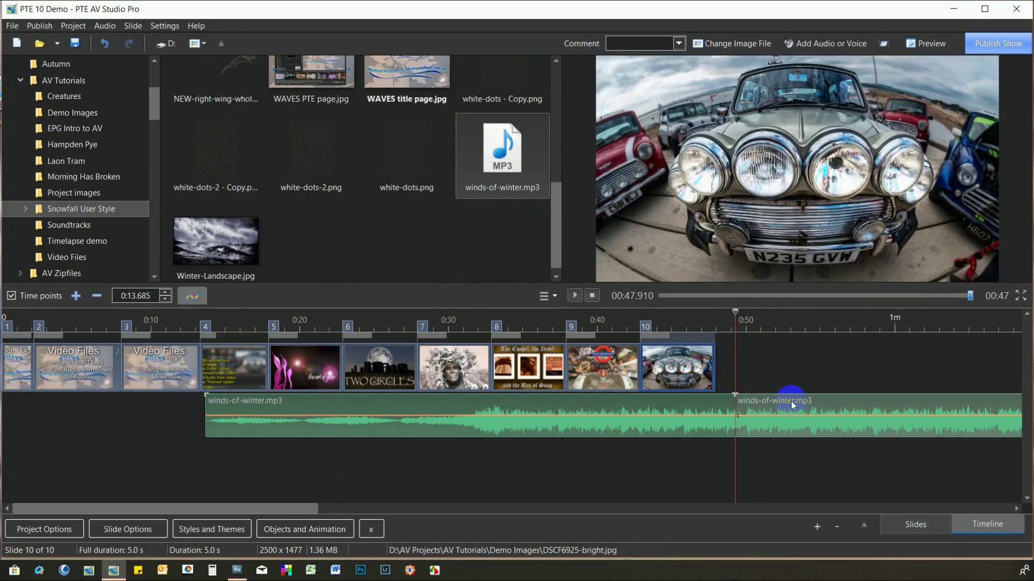
{"action": "key", "text": "Delete"}
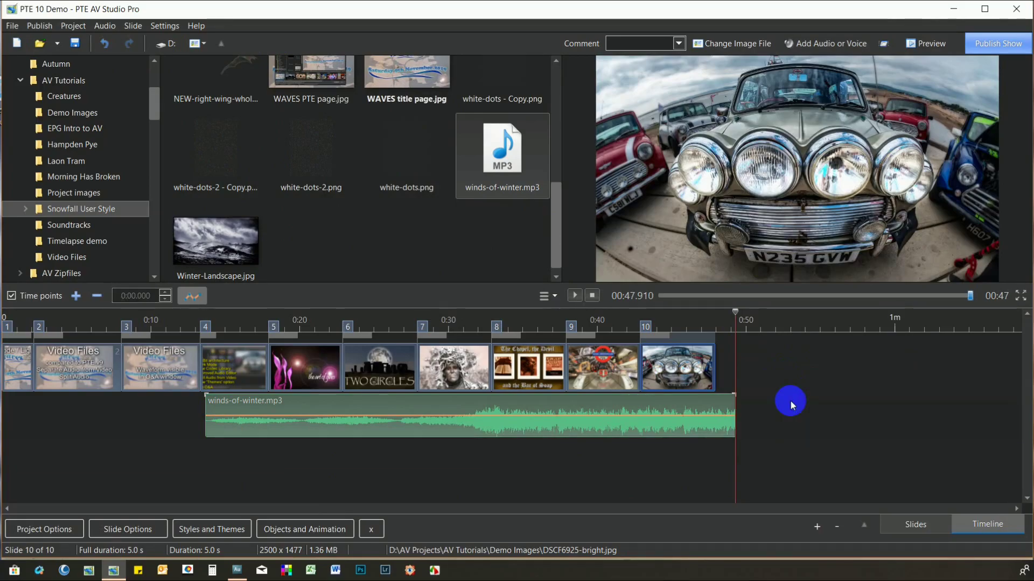
- Fade the winds-of-winter.mp3 music out to 0% at the show's end
{"action": "left_click", "coordinate": [696, 415]}
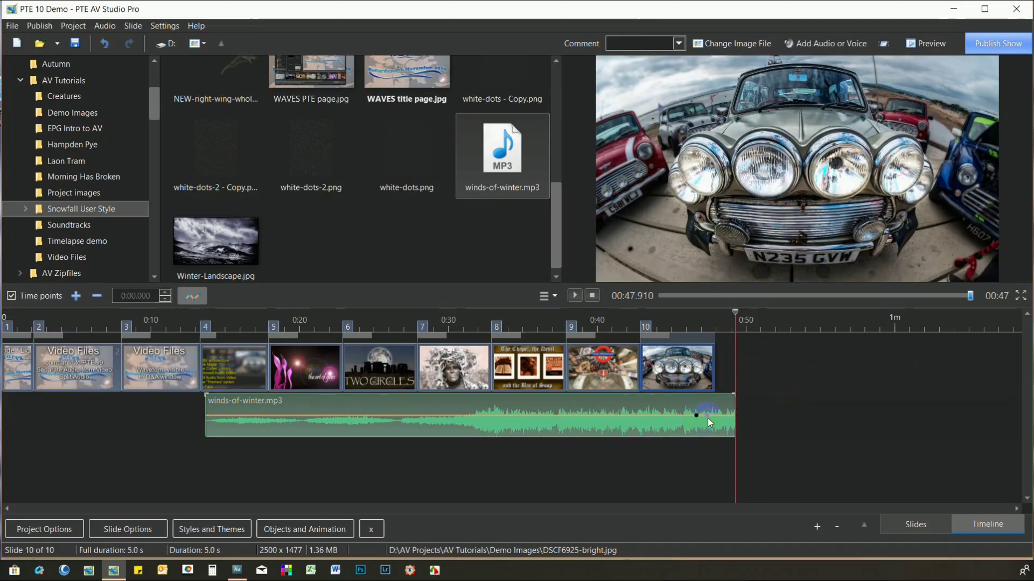
{"action": "left_click", "coordinate": [714, 419]}
{"action": "left_click_drag", "start_coordinate": [715, 424], "coordinate": [733, 447]}
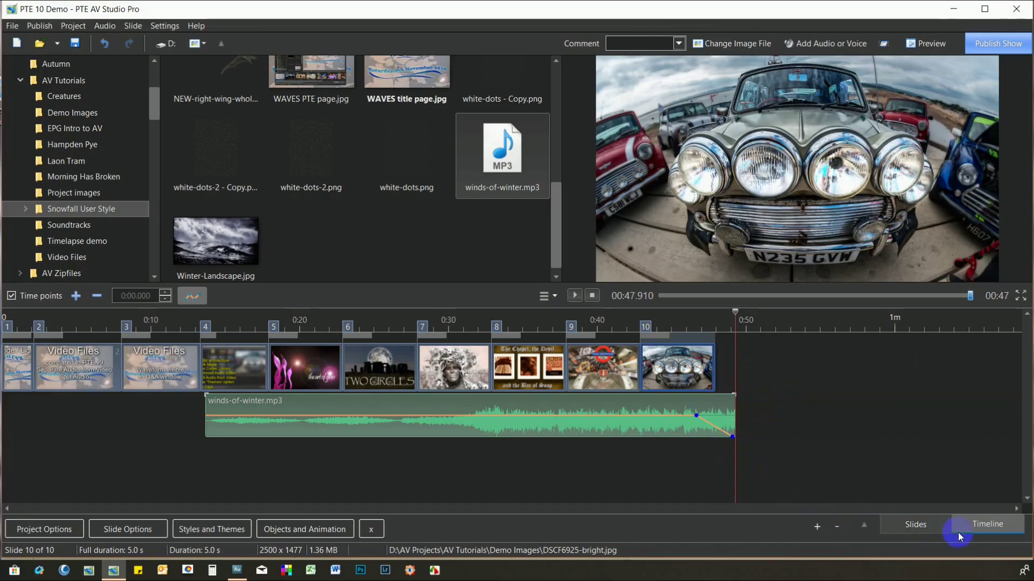
- Open slide 9 in Objects and Animation and show the audio waveform
{"action": "left_click", "coordinate": [918, 524]}
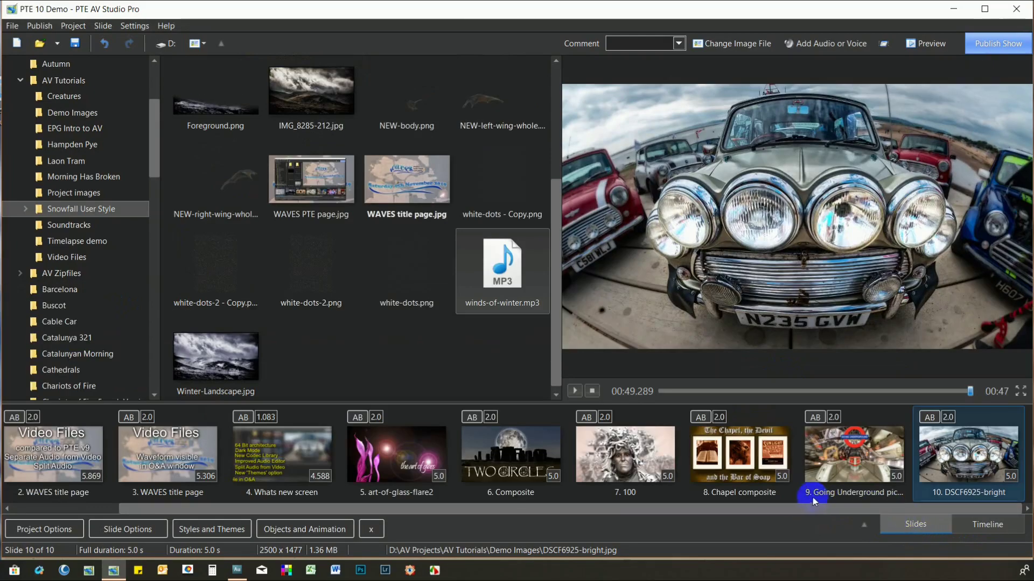
{"action": "double_click", "coordinate": [847, 461]}
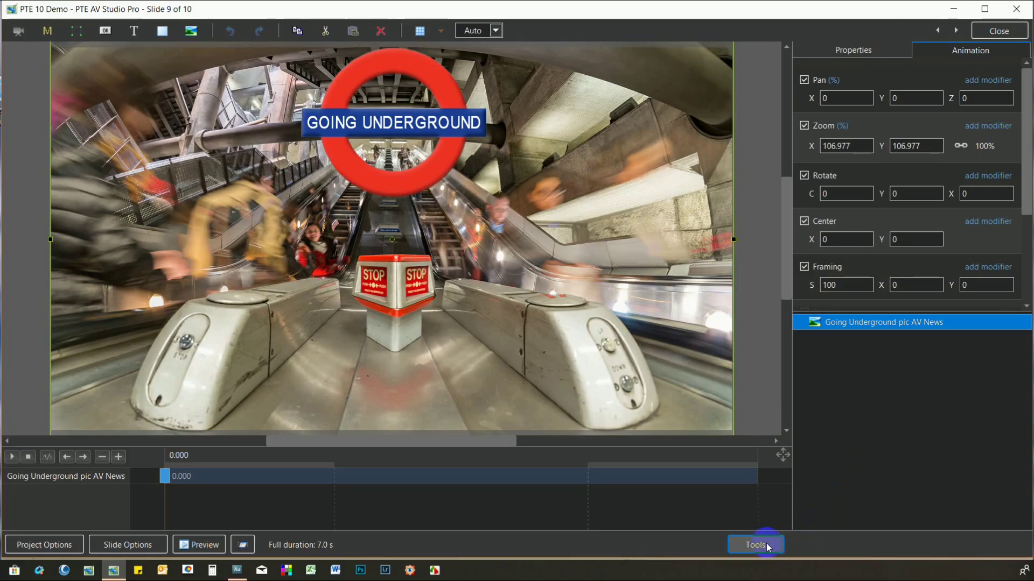
{"action": "left_click", "coordinate": [767, 545]}
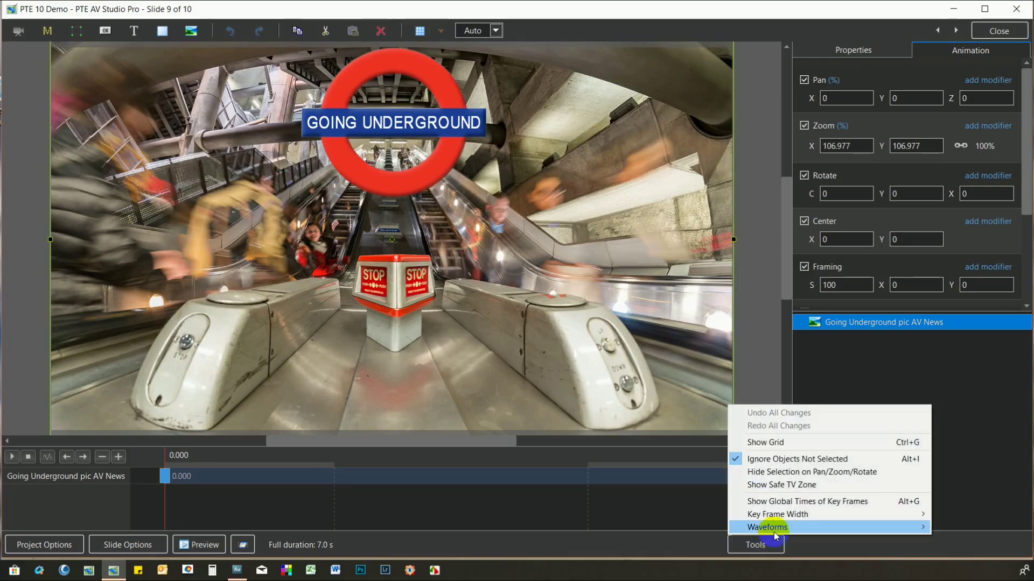
{"action": "mouse_move", "coordinate": [775, 533]}
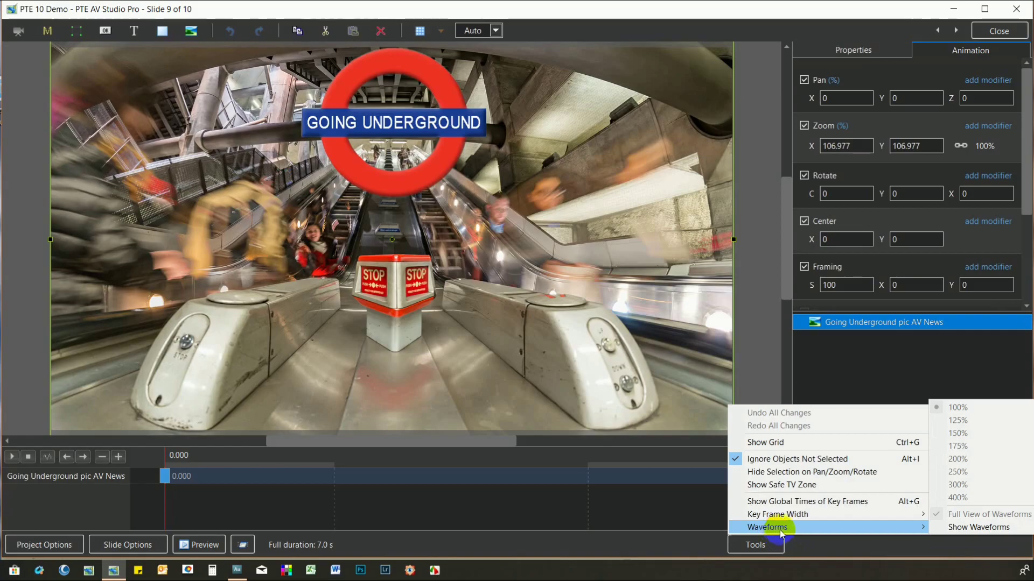
{"action": "left_click", "coordinate": [1010, 532]}
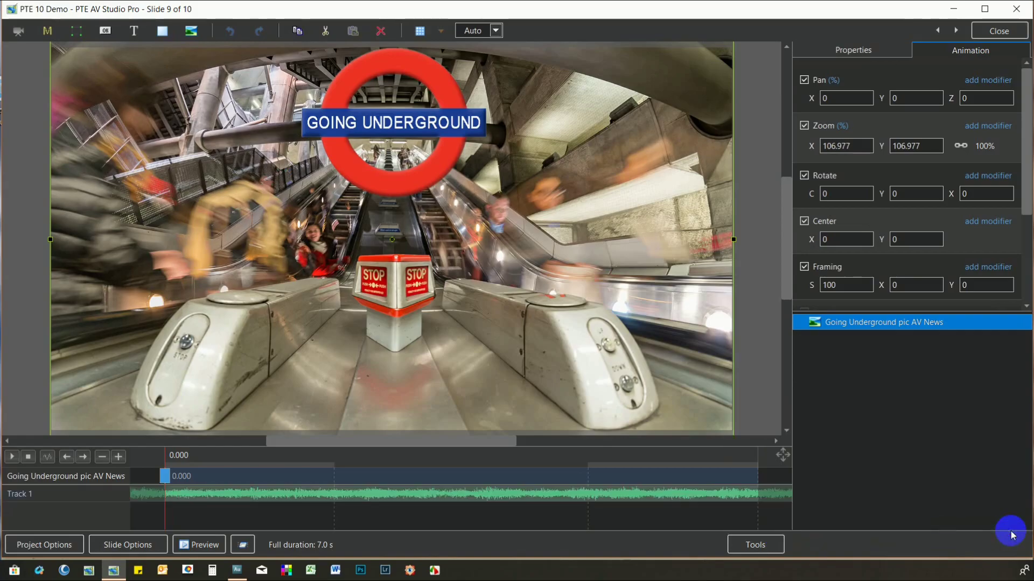
- Enlarge the waveform display to 250% and close the editor
{"action": "left_click", "coordinate": [780, 547]}
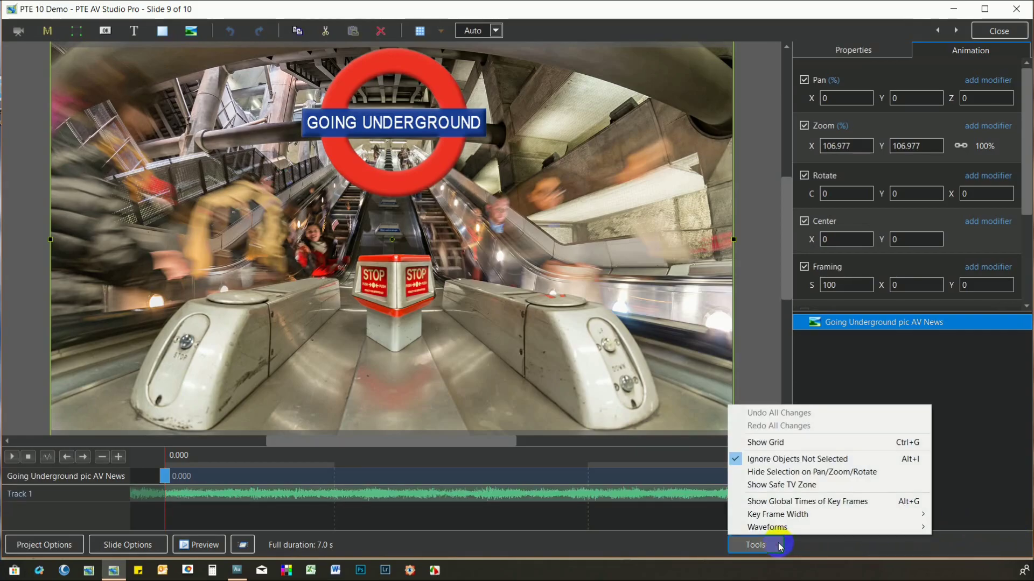
{"action": "mouse_move", "coordinate": [780, 527]}
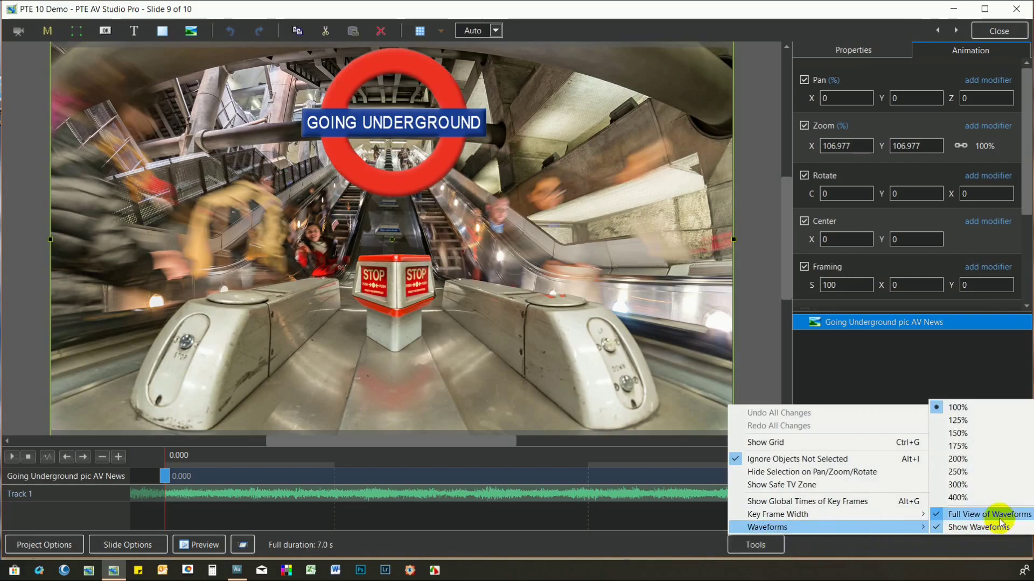
{"action": "left_click", "coordinate": [973, 473]}
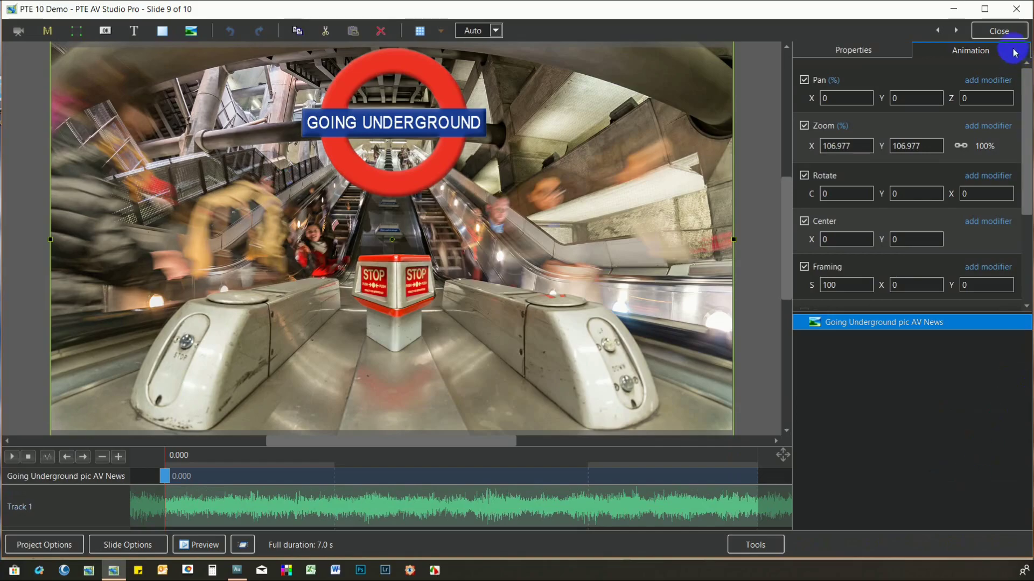
{"action": "left_click", "coordinate": [1000, 31]}
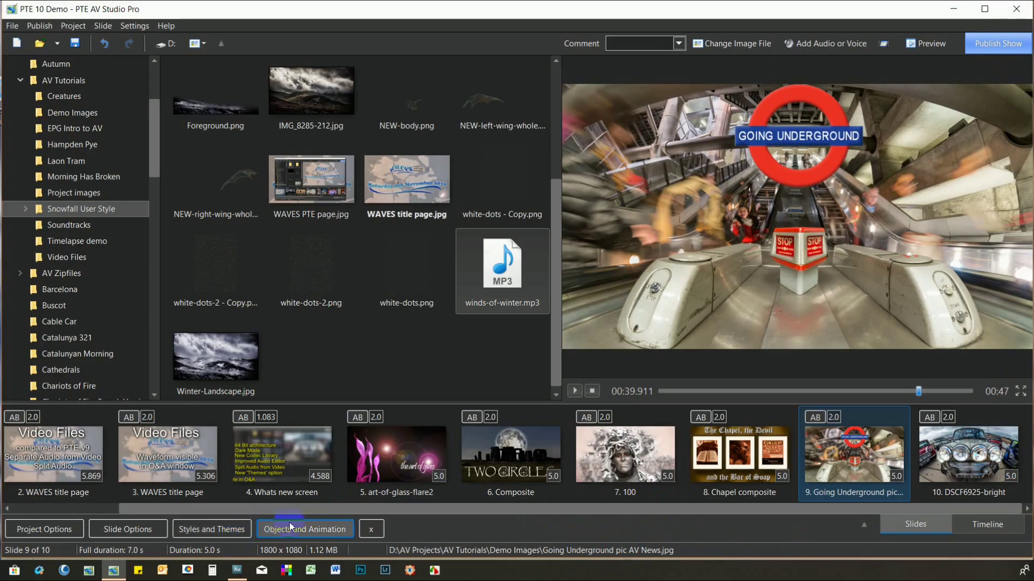
- Select slides 5 through 10 and bring up Styles and Themes for them
{"action": "left_click", "coordinate": [375, 465]}
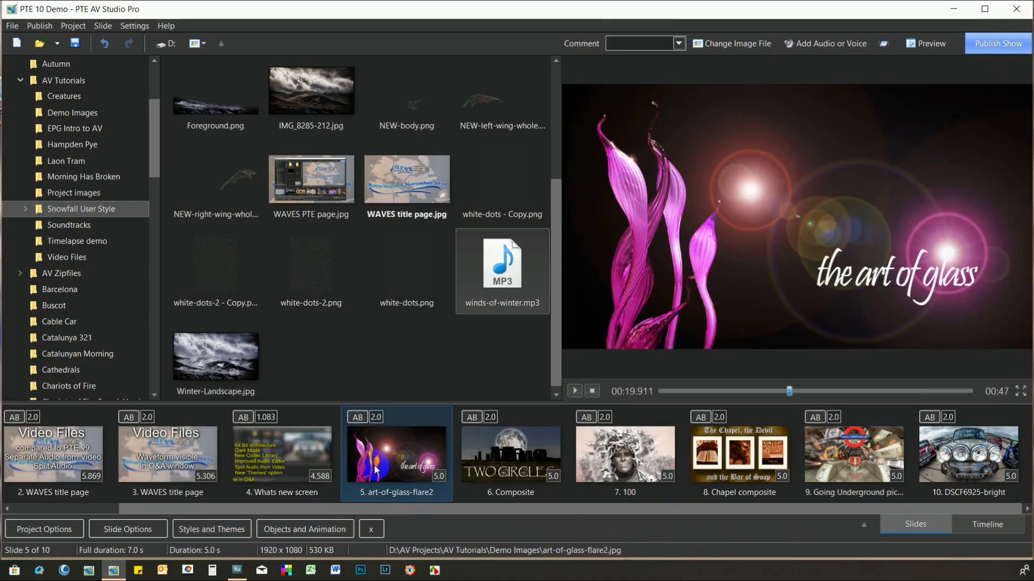
{"action": "left_click", "coordinate": [952, 458], "text": "shift"}
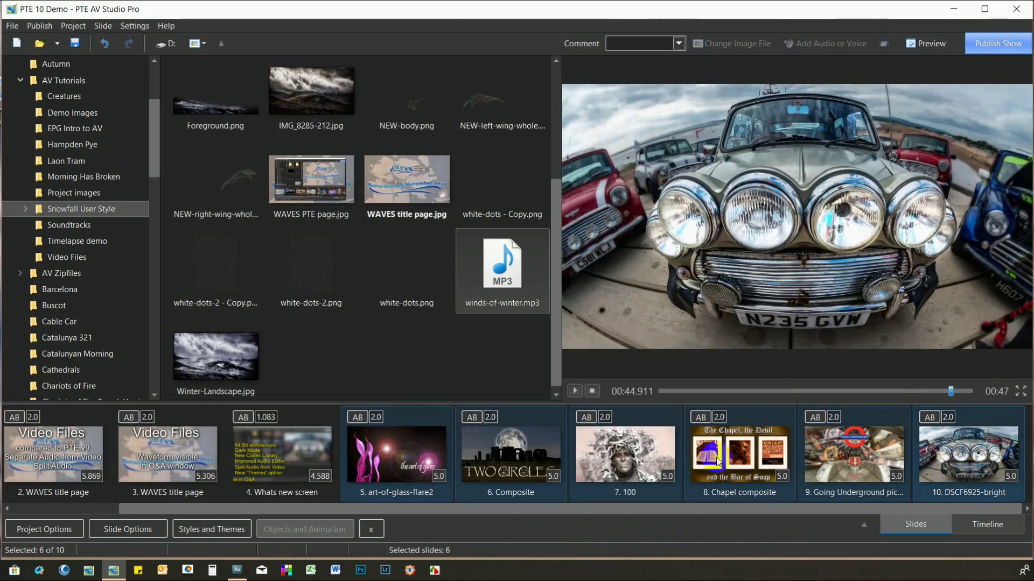
{"action": "left_click", "coordinate": [233, 527]}
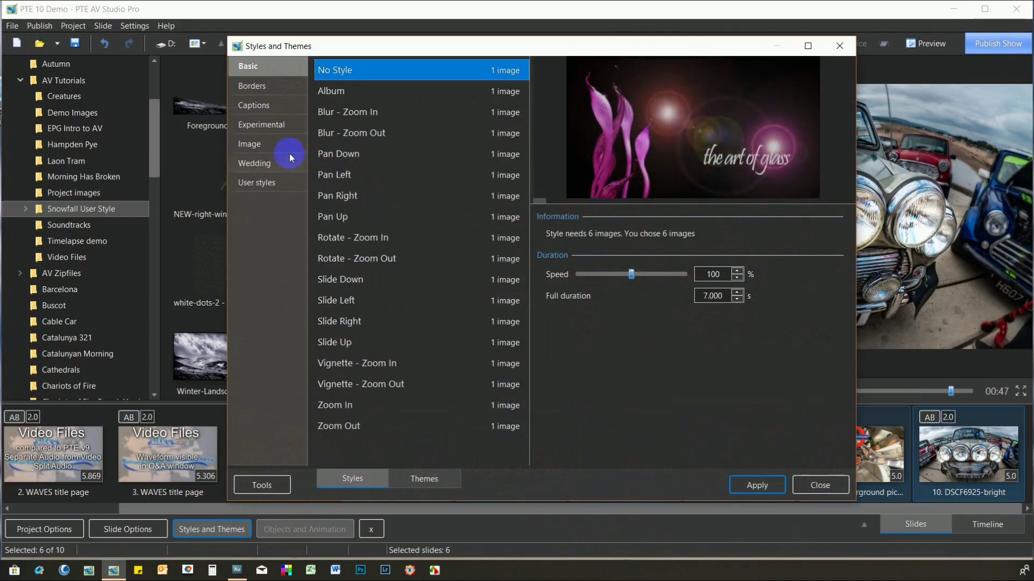
- Preview the Four Parts and Watercolor experimental styles, then list the themes
{"action": "left_click", "coordinate": [280, 126]}
{"action": "left_click", "coordinate": [341, 136]}
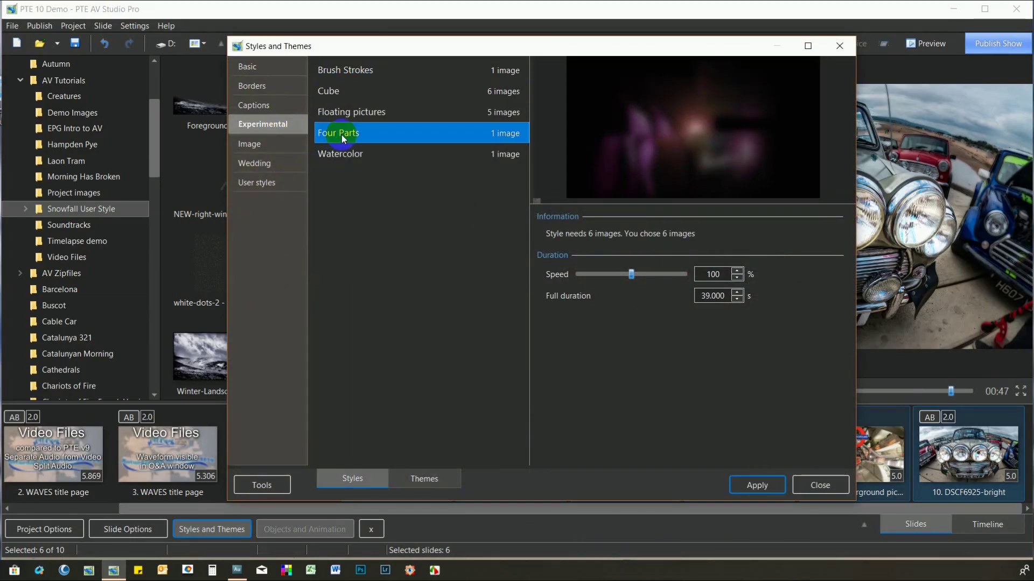
{"action": "left_click", "coordinate": [342, 155]}
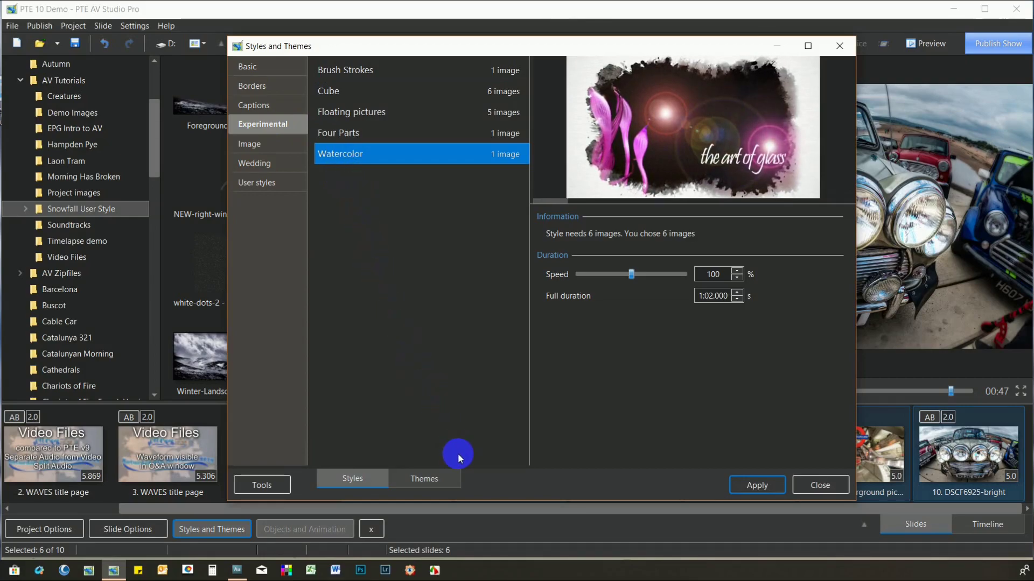
{"action": "left_click", "coordinate": [451, 484]}
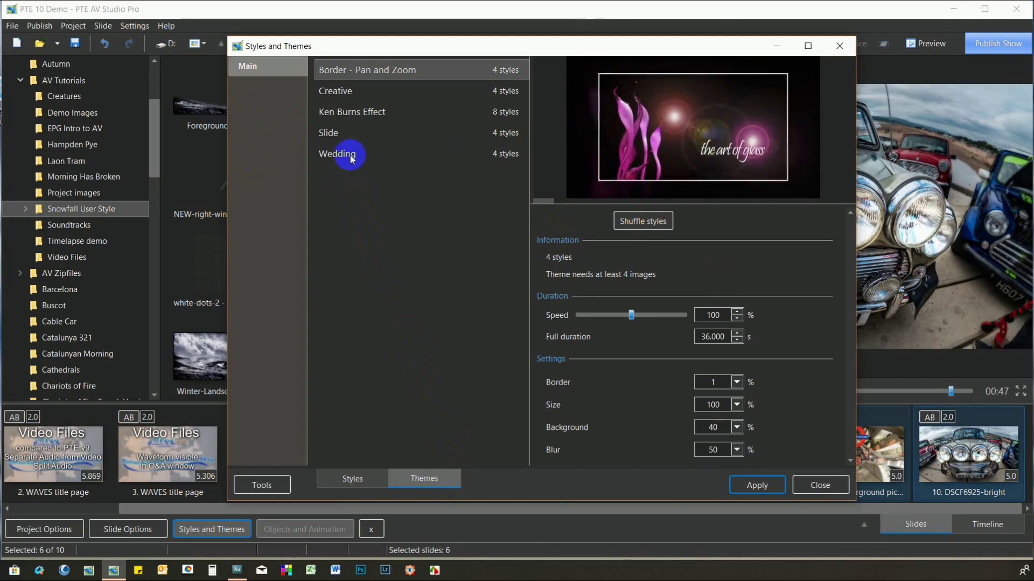
- Preview the Ken Burns Effect theme (8 styles, 56 s) and open the Tools menu
{"action": "left_click", "coordinate": [345, 117]}
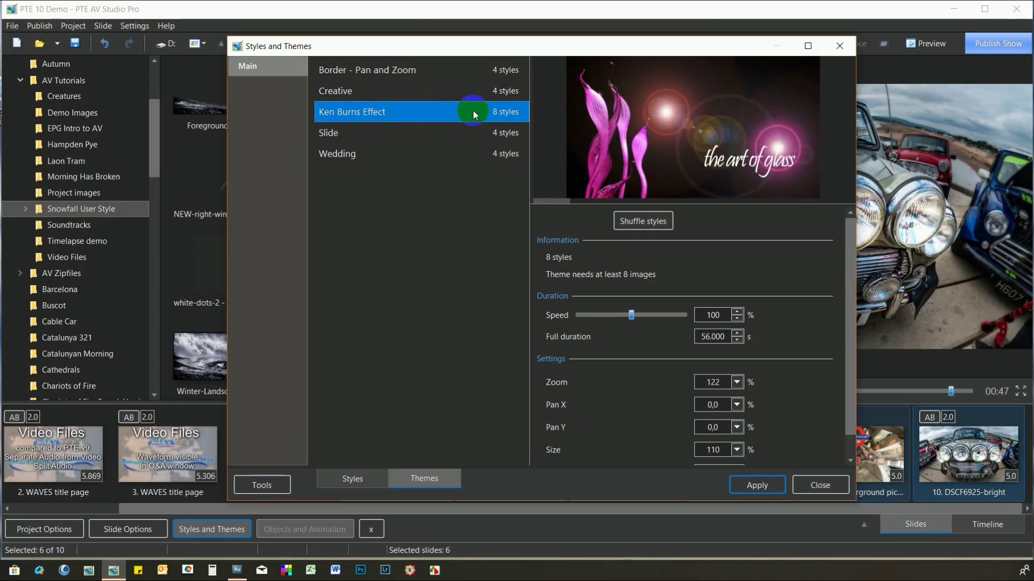
{"action": "left_click", "coordinate": [277, 483]}
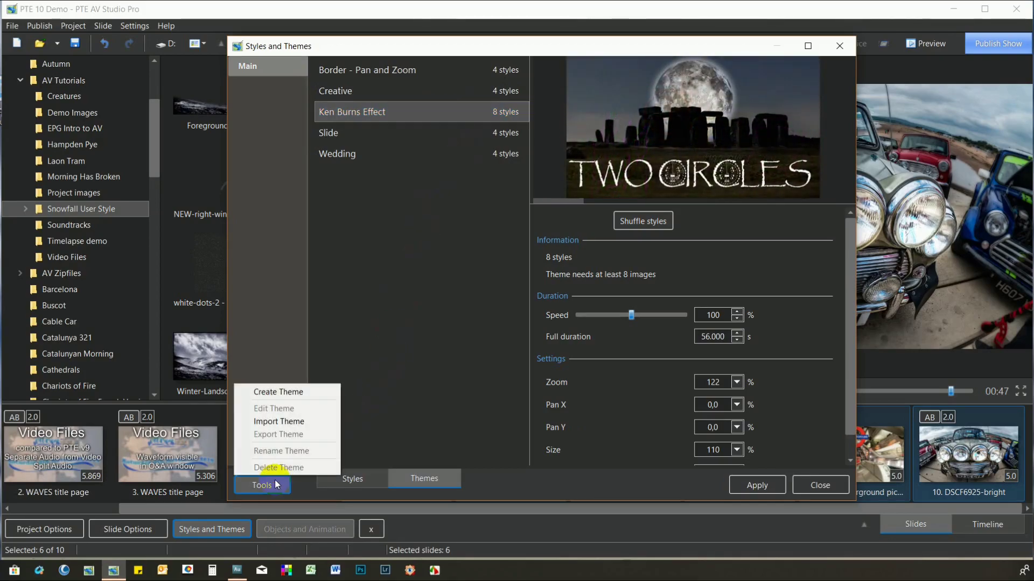
- Start a new theme with the Album and Frame - Rotate Counterclockwise Zoom In styles
{"action": "left_click", "coordinate": [297, 393]}
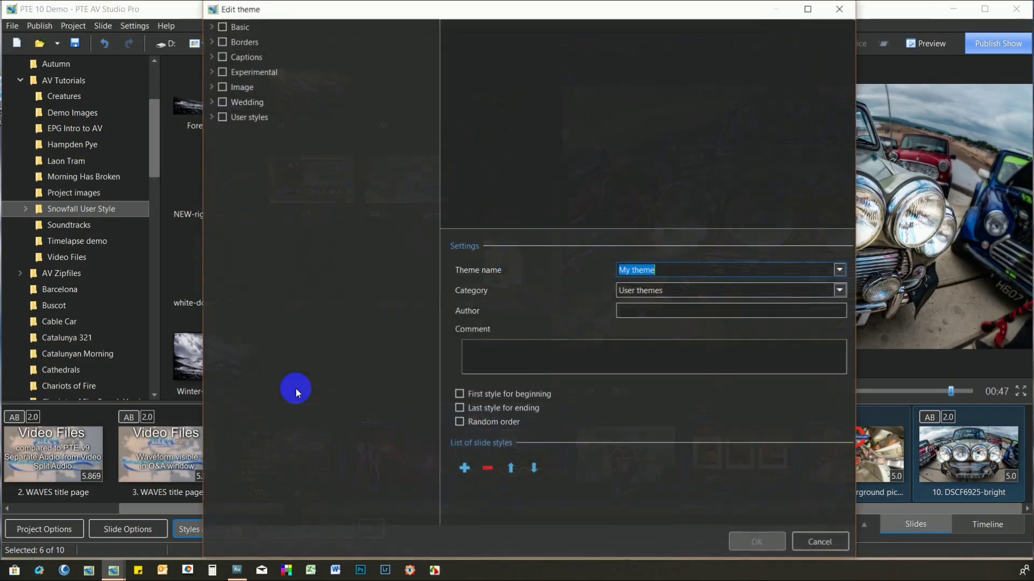
{"action": "left_click", "coordinate": [211, 27]}
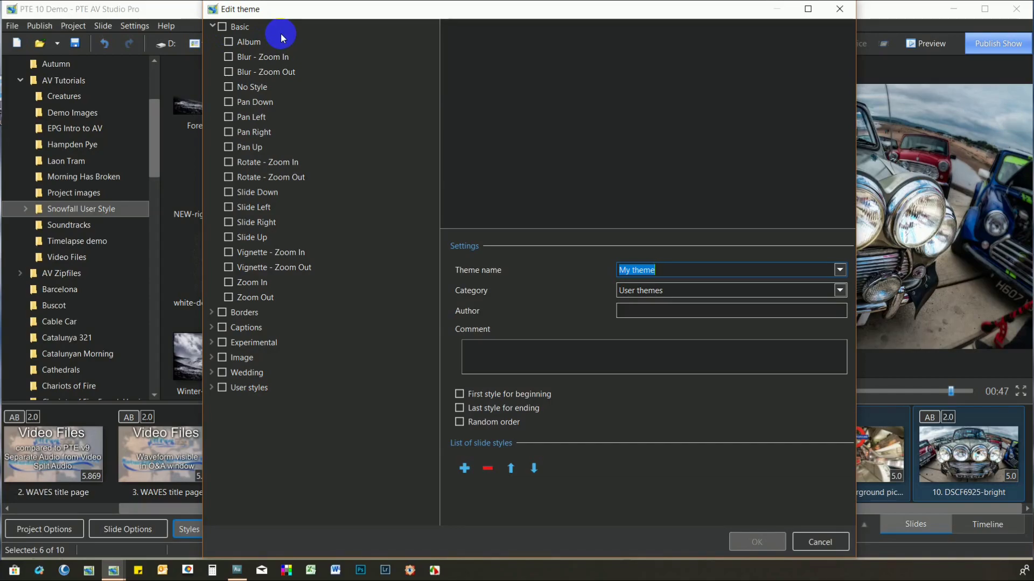
{"action": "left_click", "coordinate": [228, 42]}
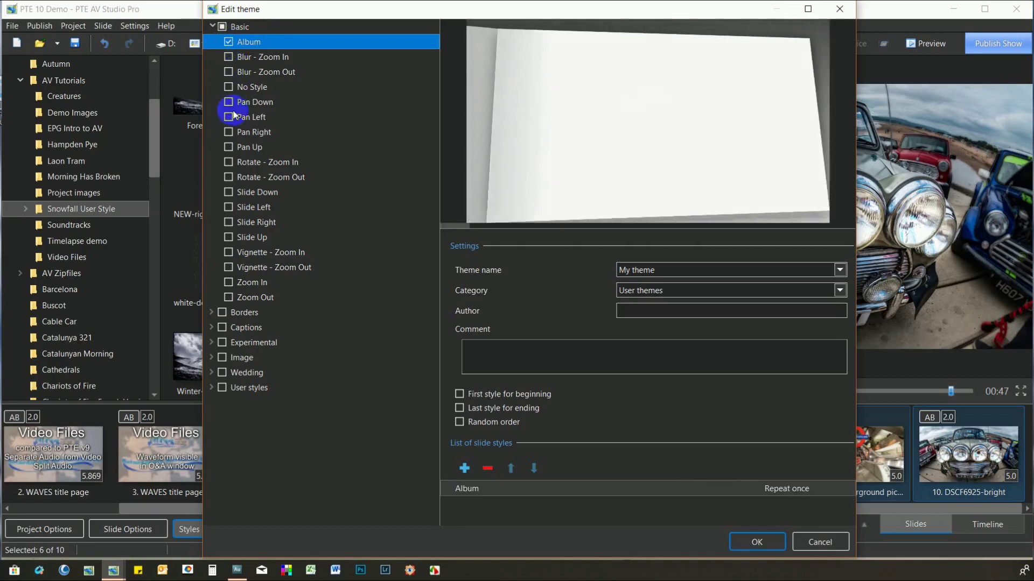
{"action": "left_click", "coordinate": [214, 313]}
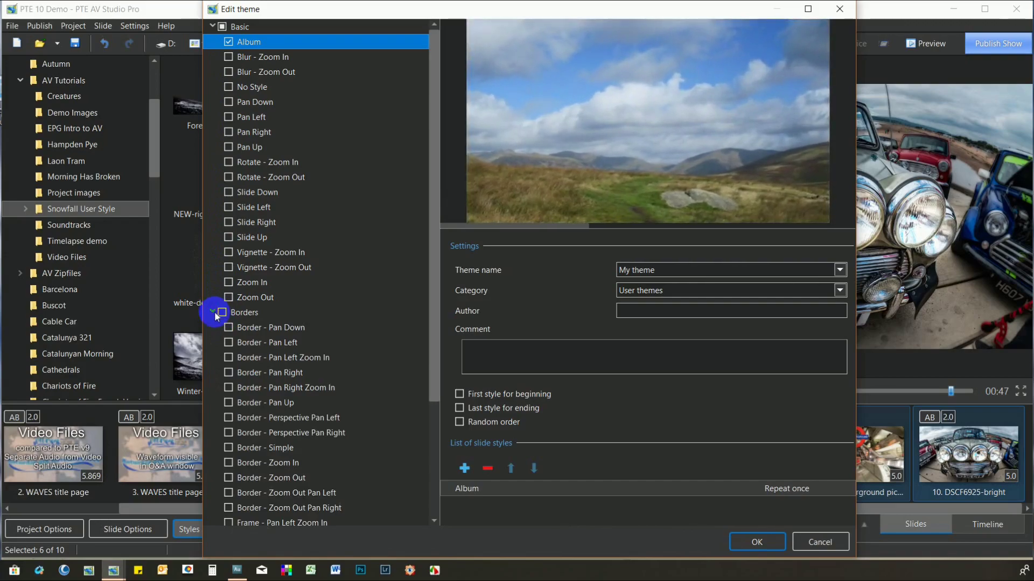
{"action": "scroll", "coordinate": [410, 373], "scroll_direction": "down", "scroll_amount": 2}
{"action": "scroll", "coordinate": [414, 379], "scroll_direction": "down", "scroll_amount": 2}
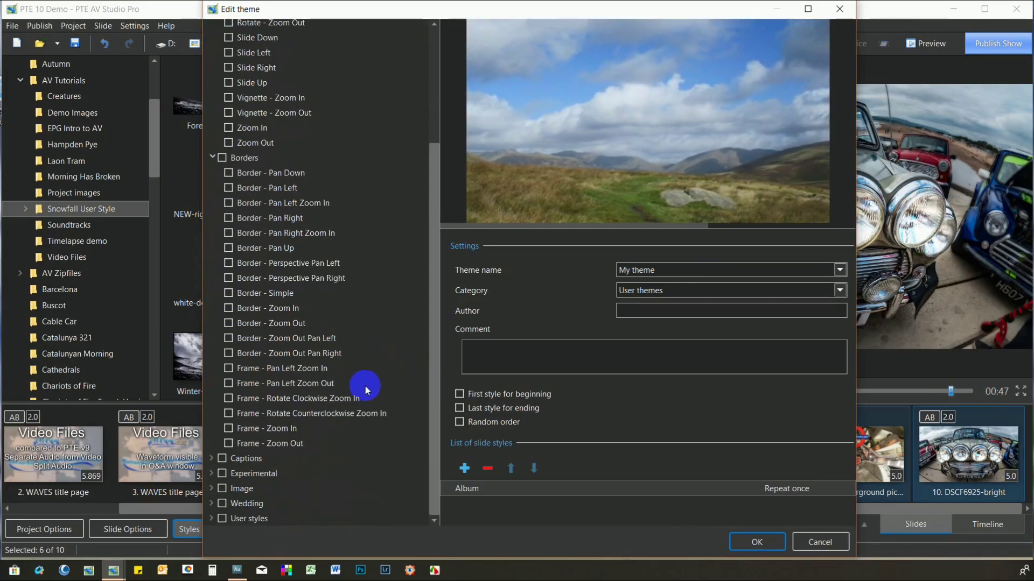
{"action": "left_click", "coordinate": [228, 414]}
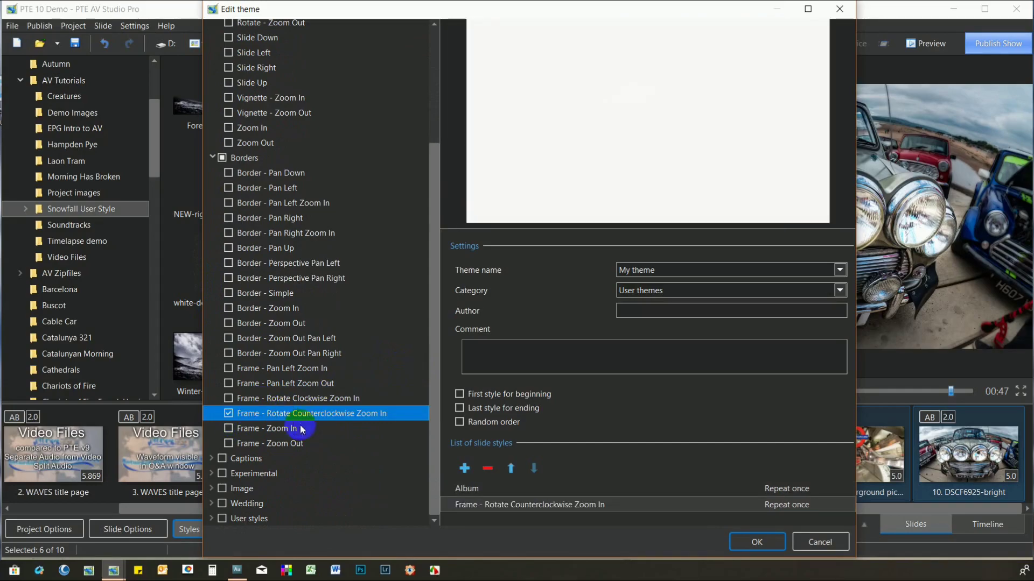
- Add the Brush Strokes experimental style, name the theme 'Demo' and save it
{"action": "left_click", "coordinate": [211, 474]}
{"action": "scroll", "coordinate": [323, 477], "scroll_direction": "down", "scroll_amount": 2}
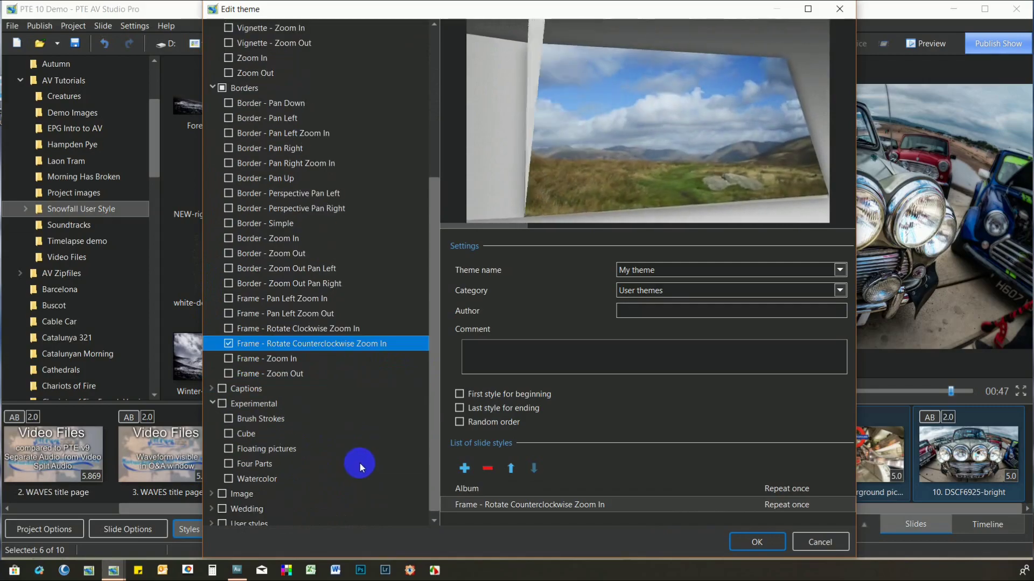
{"action": "left_click", "coordinate": [228, 420]}
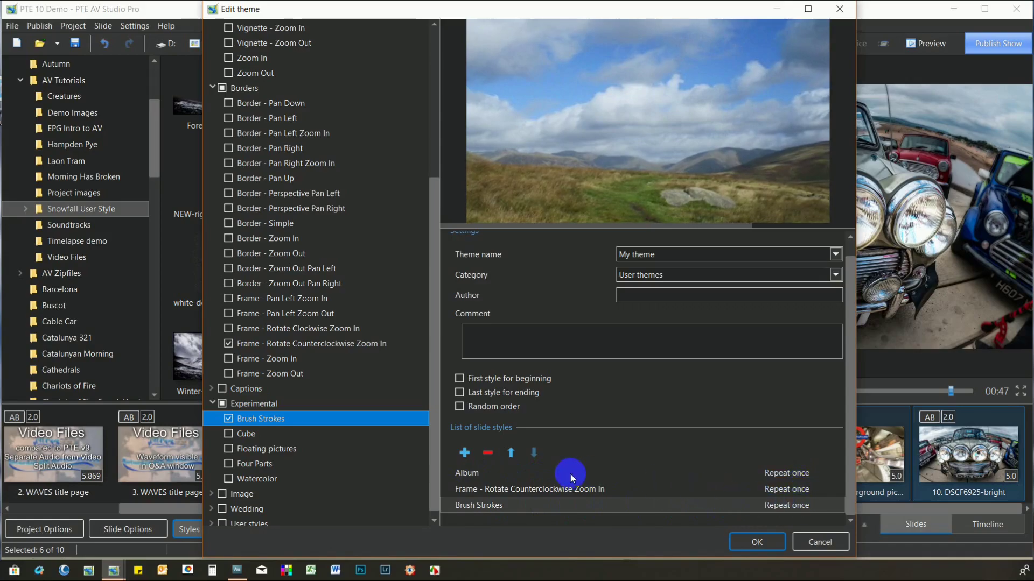
{"action": "left_click", "coordinate": [666, 255]}
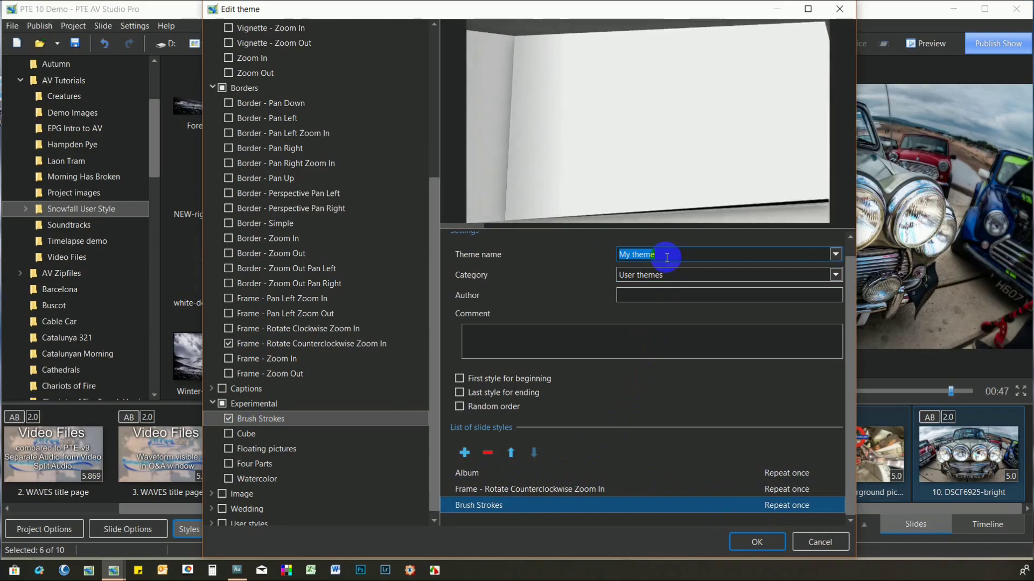
{"action": "type", "text": "Demo"}
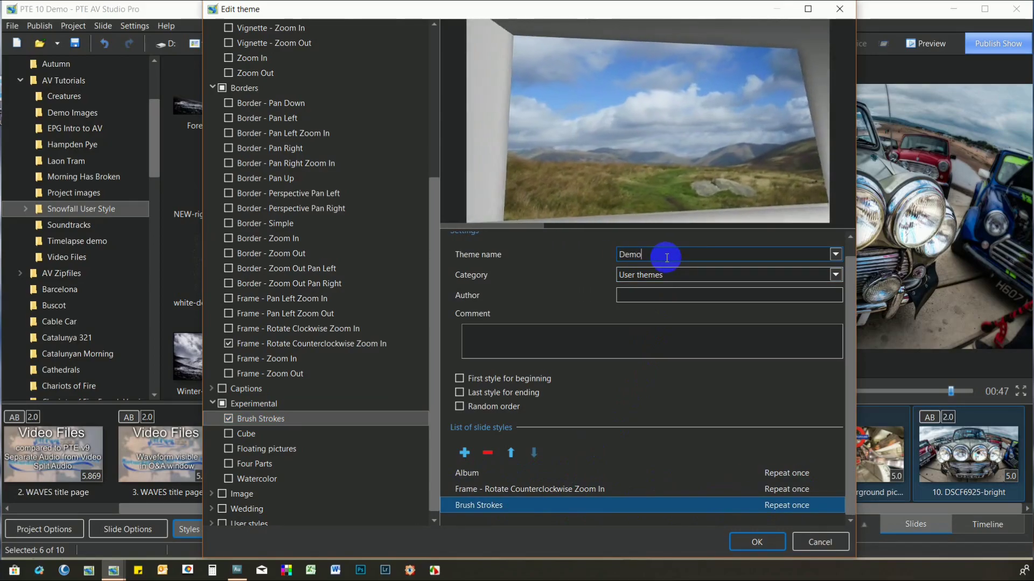
{"action": "left_click", "coordinate": [768, 545]}
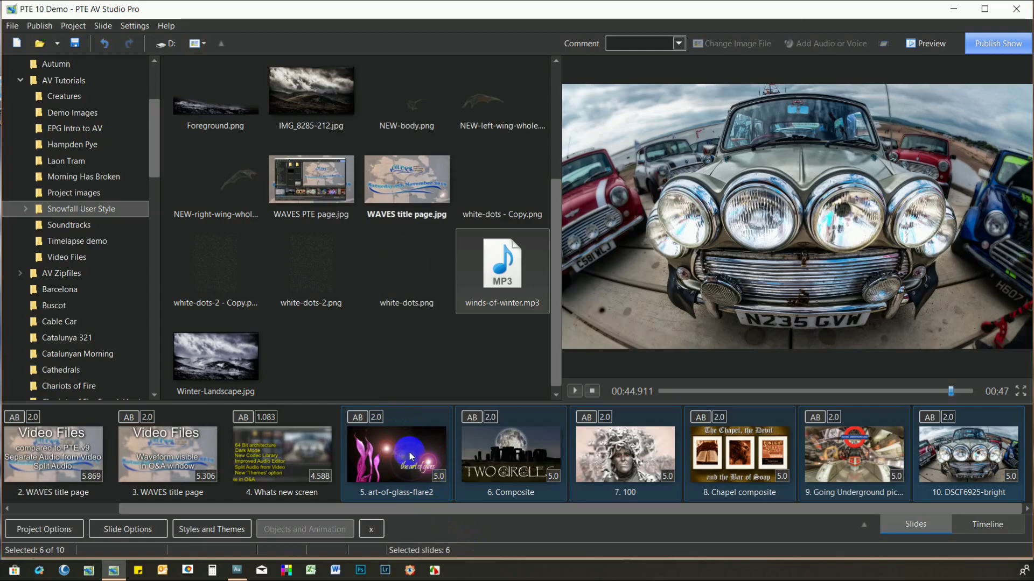
- Apply the Demo theme from My themes to the selected slides 5–10
{"action": "left_click", "coordinate": [238, 535]}
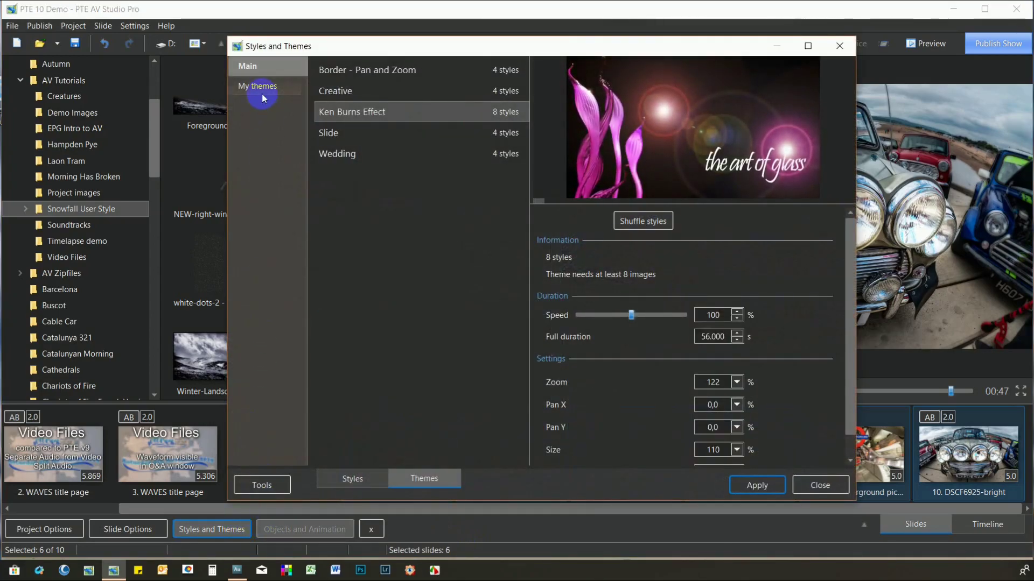
{"action": "left_click", "coordinate": [259, 84]}
{"action": "left_click", "coordinate": [323, 73]}
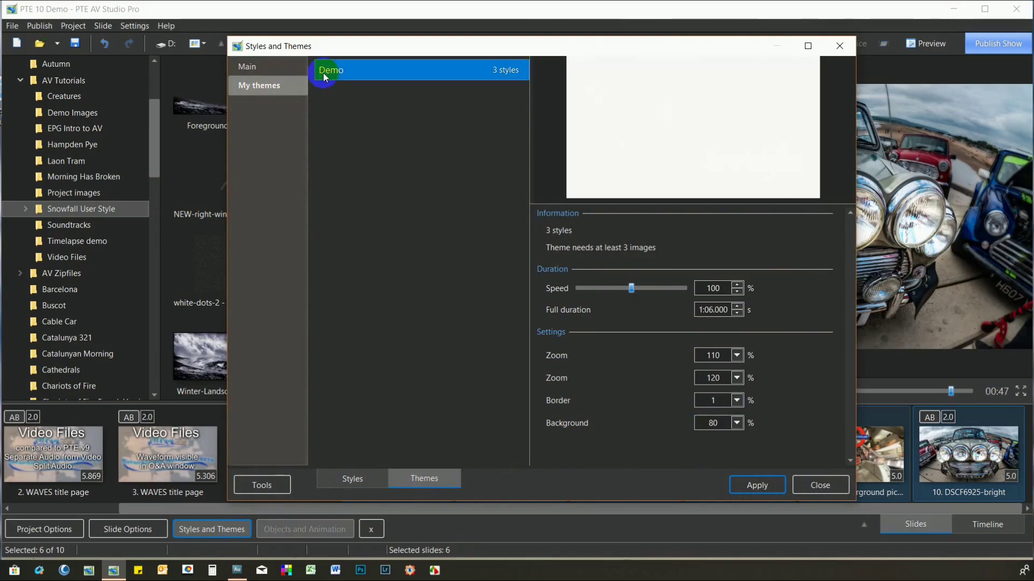
{"action": "left_click", "coordinate": [757, 485]}
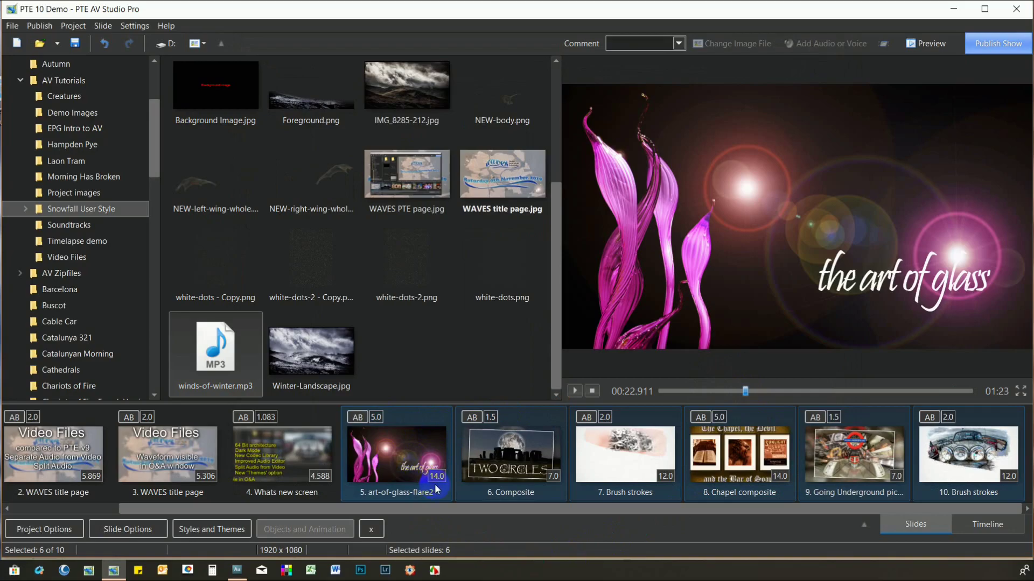
- Give slides 5–10 a 2 s transition time and a 4 s slide duration
{"action": "left_click", "coordinate": [382, 429]}
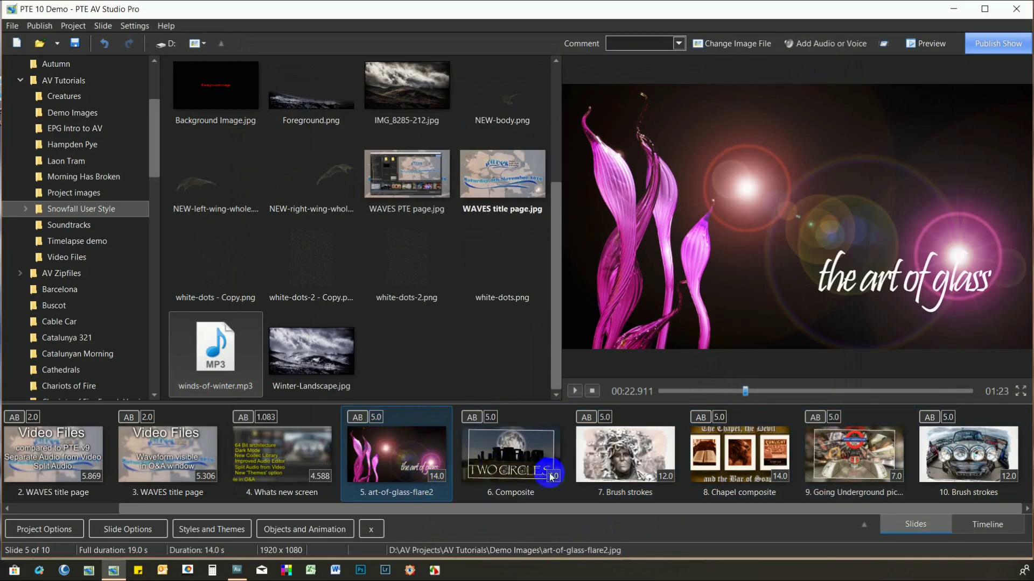
{"action": "left_click", "coordinate": [994, 456], "text": "shift"}
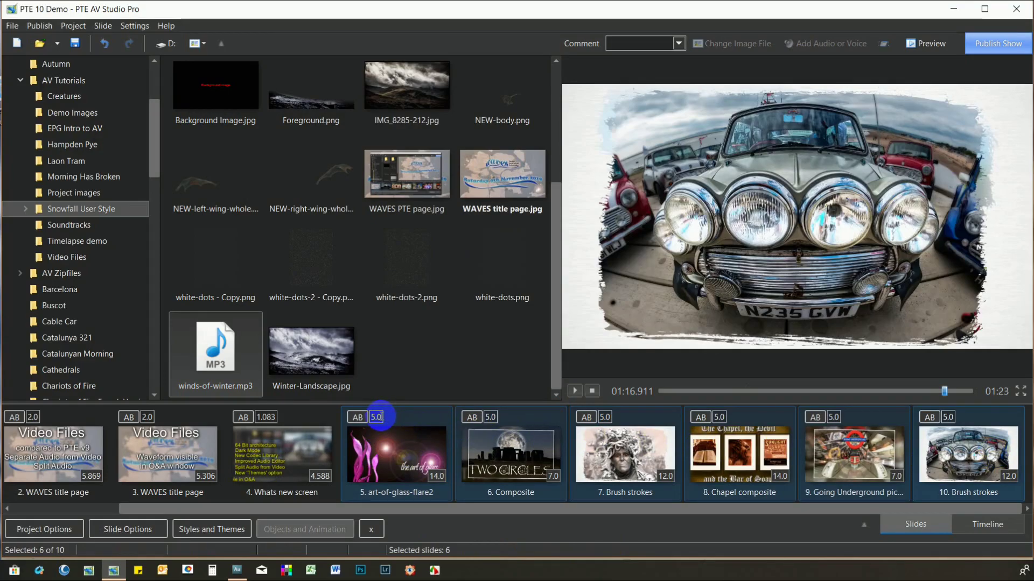
{"action": "left_click", "coordinate": [376, 417]}
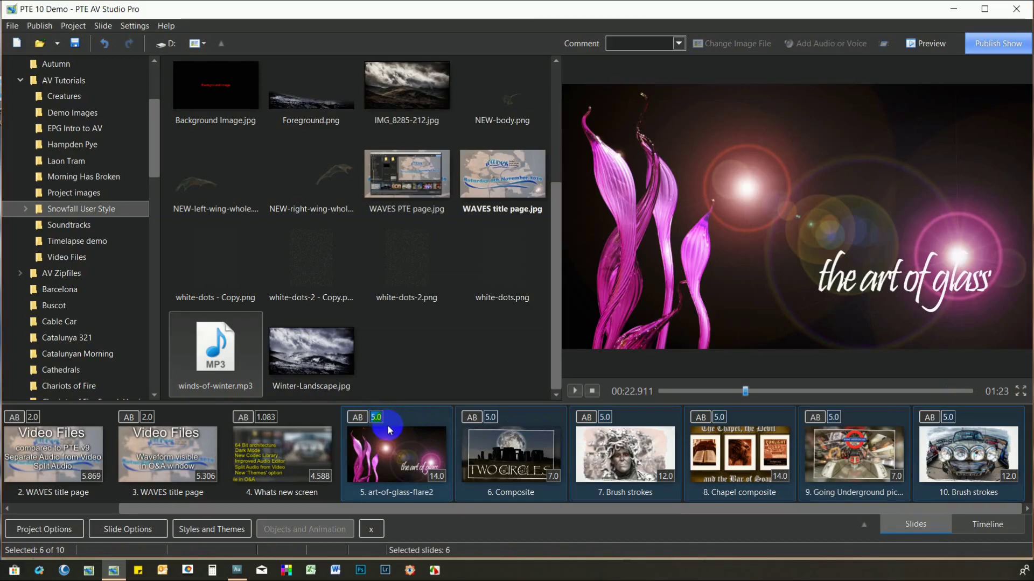
{"action": "type", "text": "2"}
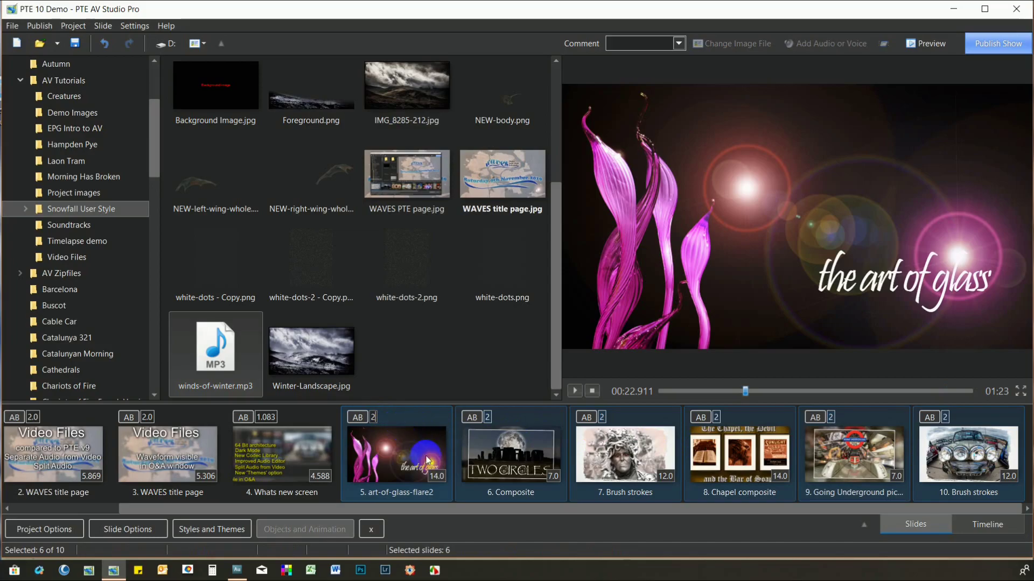
{"action": "left_click", "coordinate": [437, 476]}
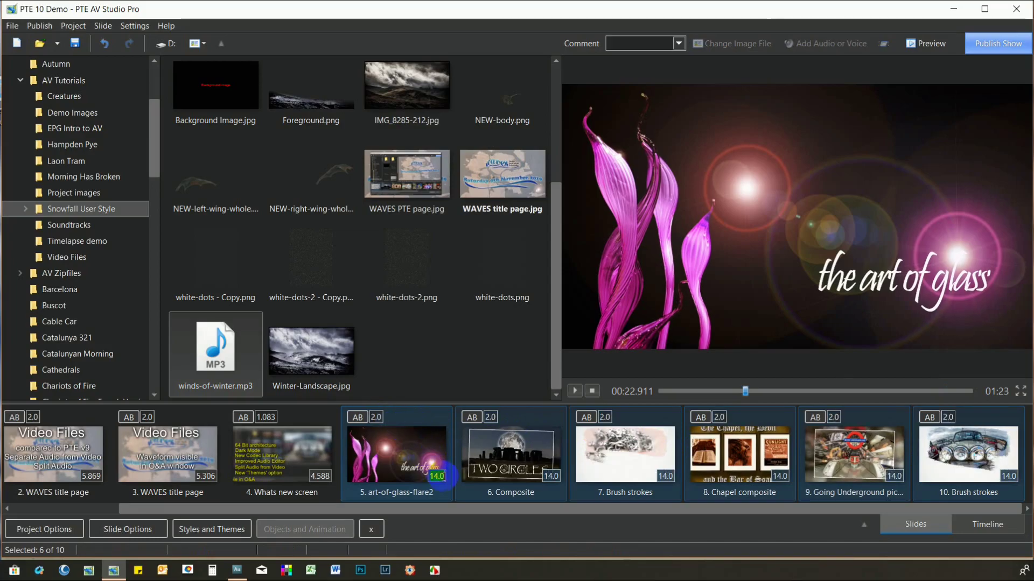
{"action": "type", "text": "4"}
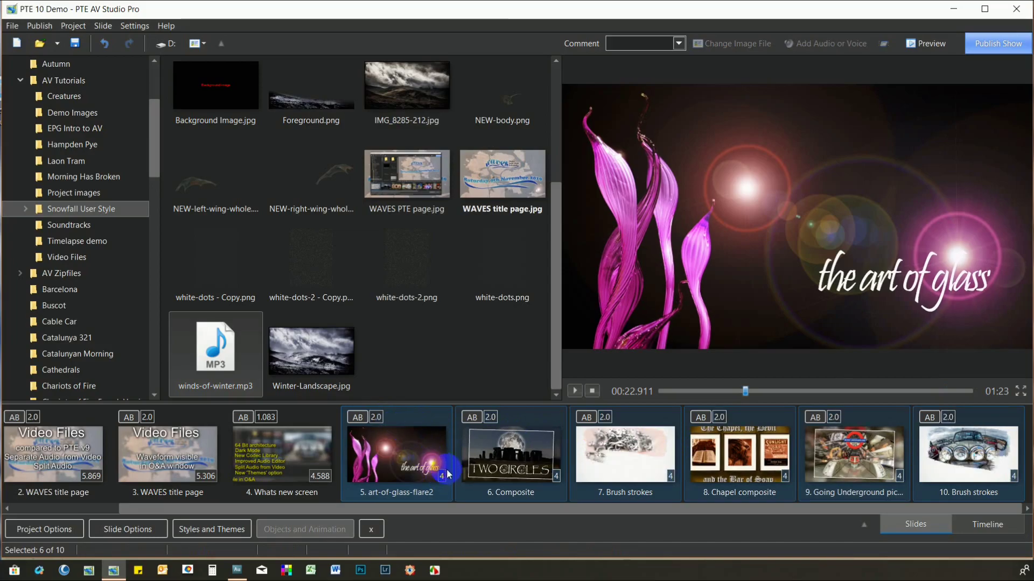
{"action": "left_click", "coordinate": [857, 518]}
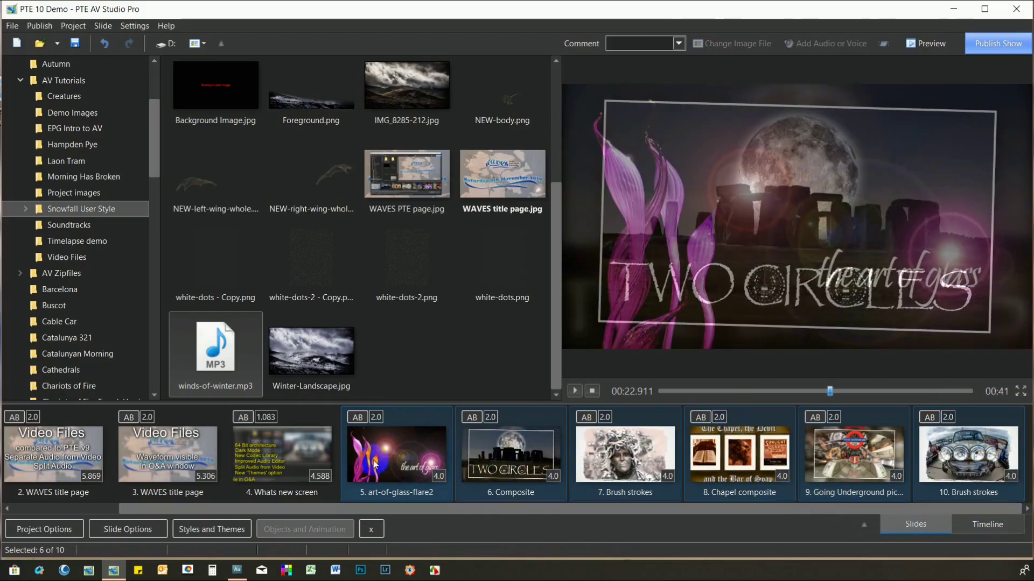
- Select slide 4, the 'What's new' slide, and play the show from there
{"action": "key", "text": "Left"}
{"action": "left_click", "coordinate": [575, 391]}
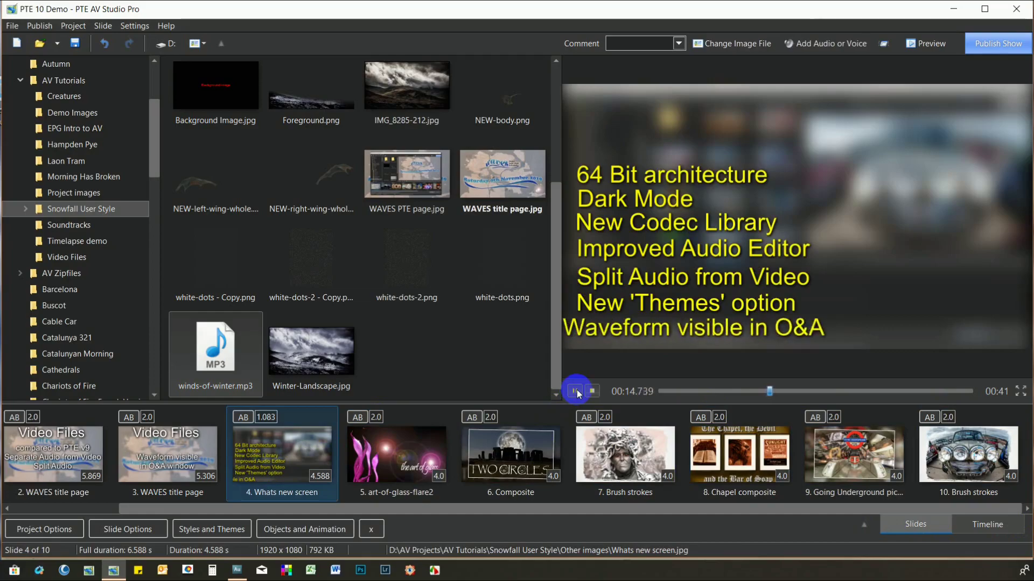